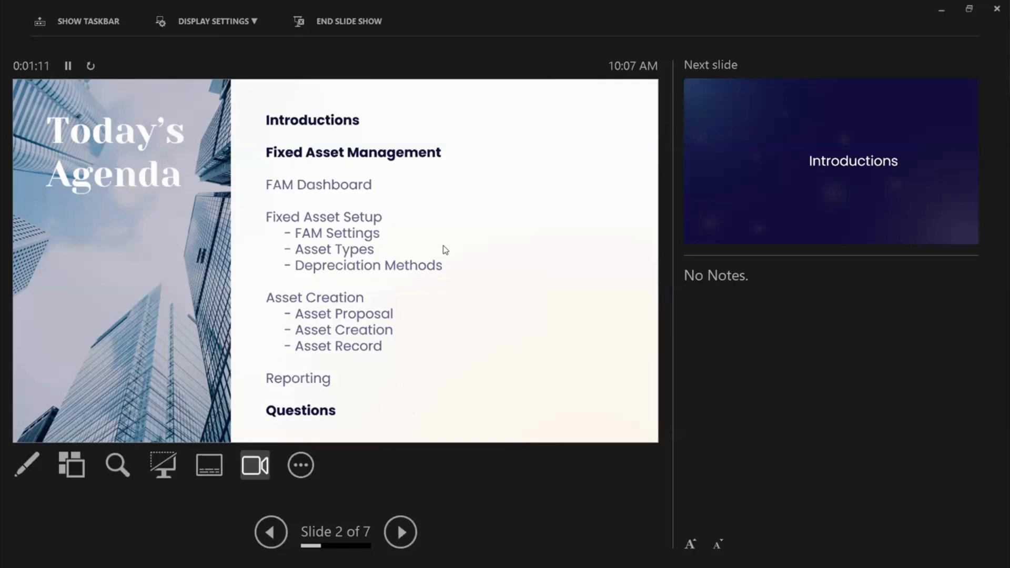
# - Advance the slide show from the agenda through the introductions to the Fixed Assets section
pyautogui.click(443, 245)
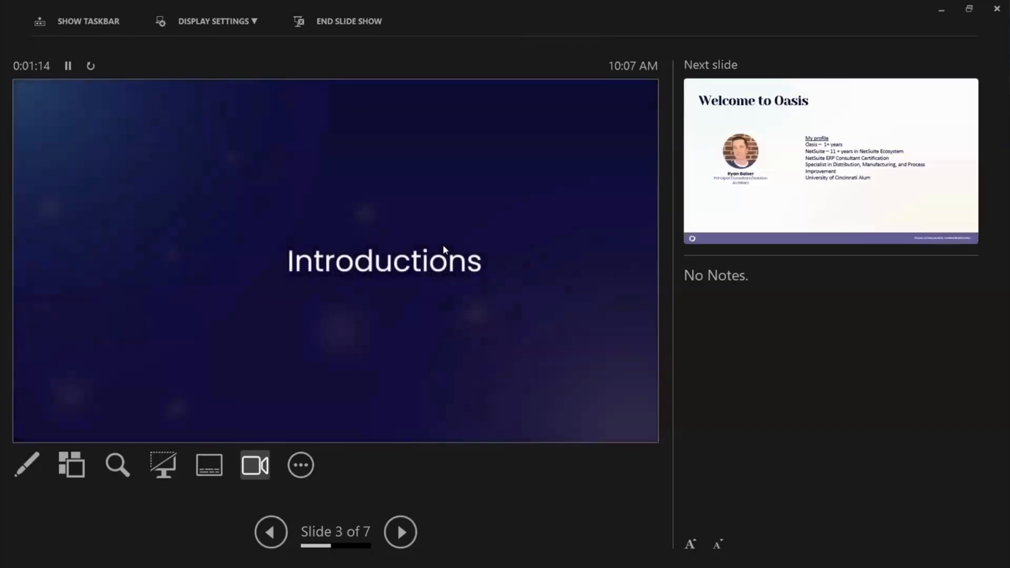
pyautogui.click(444, 247)
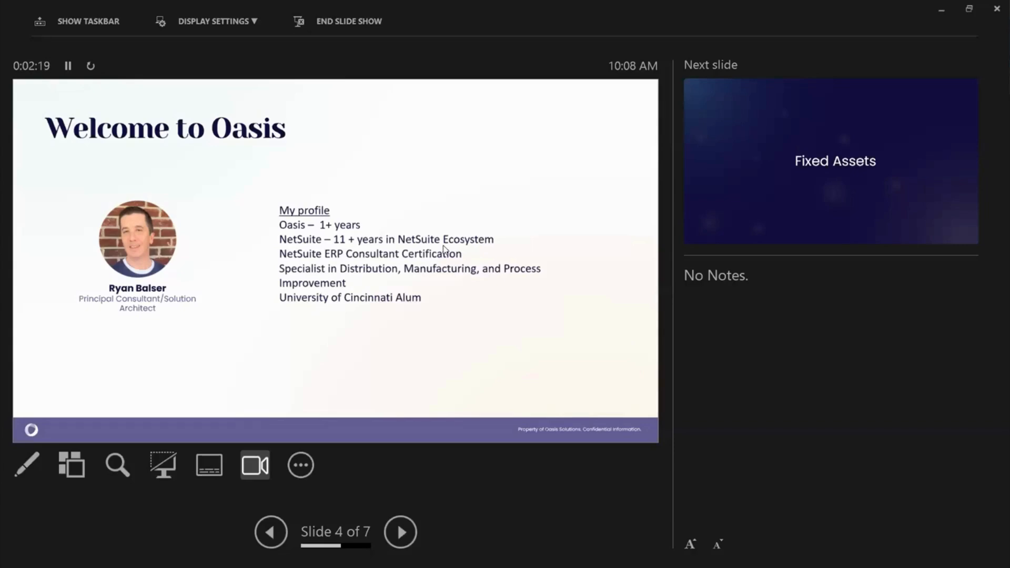
pyautogui.press('Right')
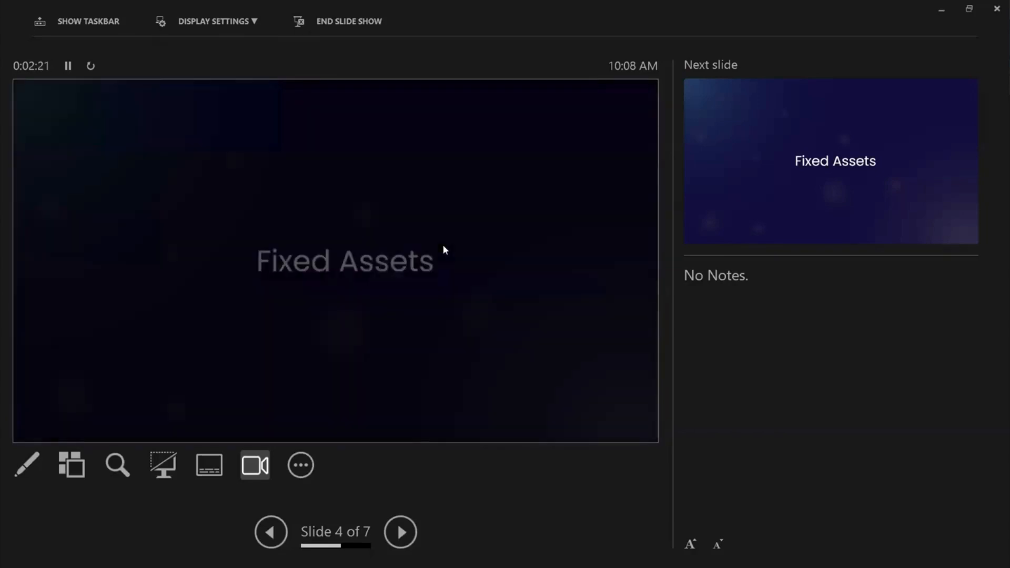
pyautogui.press('Right')
pyautogui.press('Right')
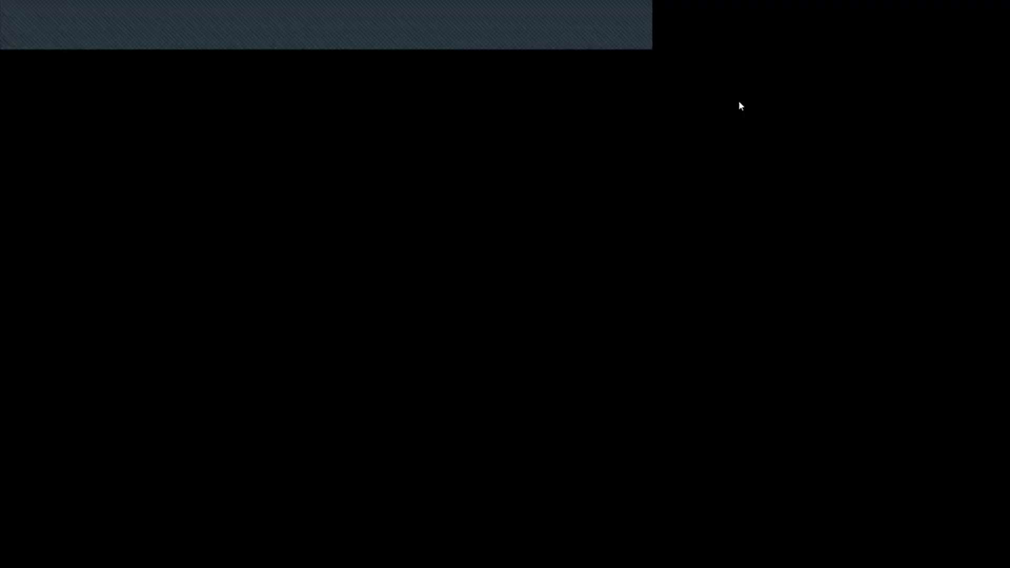
# - Minimize the slide show windows and switch to the Excel capital spending and depreciation workbook
pyautogui.click(938, 7)
pyautogui.click(931, 16)
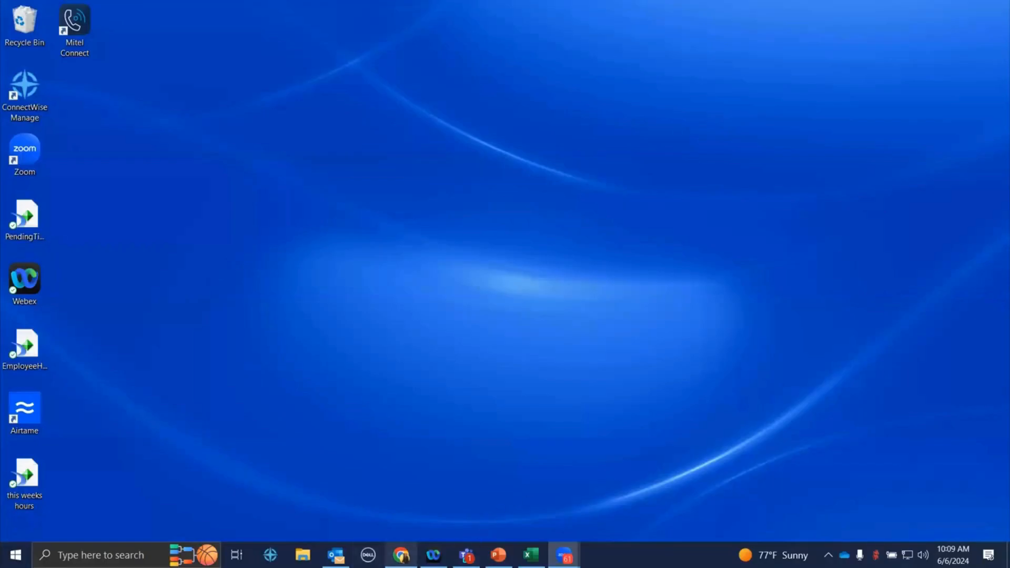
pyautogui.moveTo(531, 555)
pyautogui.click(506, 509)
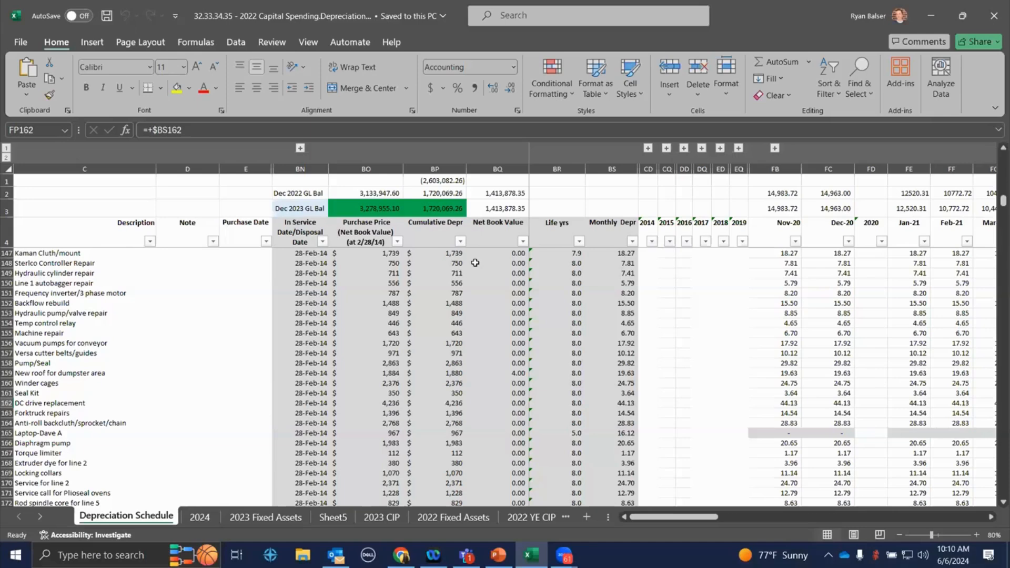
# - Look through the 2023 Fixed Assets, 2023 CIP and 2022 Fixed Assets sheets, ending on the Depreciation Schedule sheet
pyautogui.click(275, 518)
pyautogui.click(372, 517)
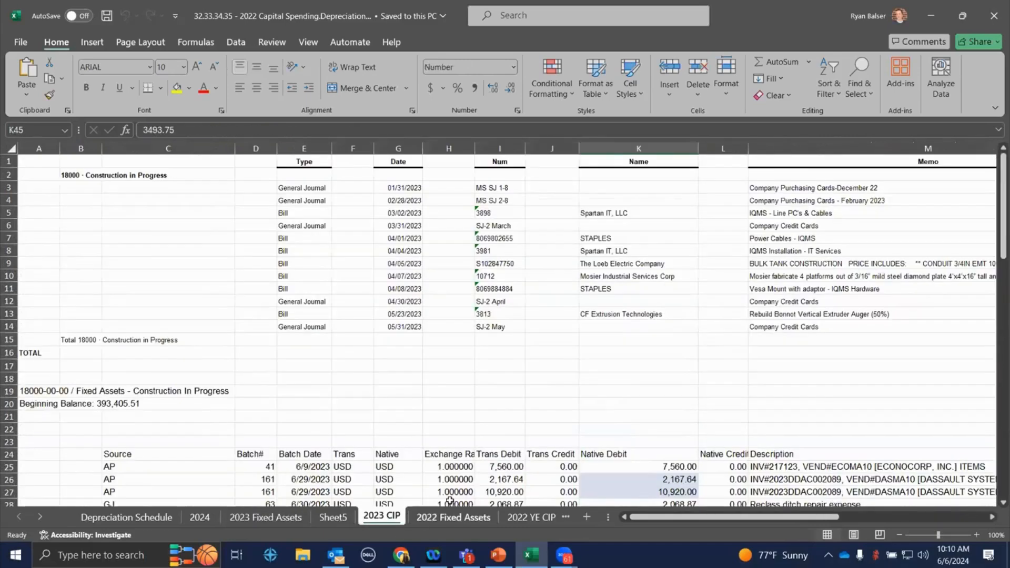
pyautogui.click(464, 523)
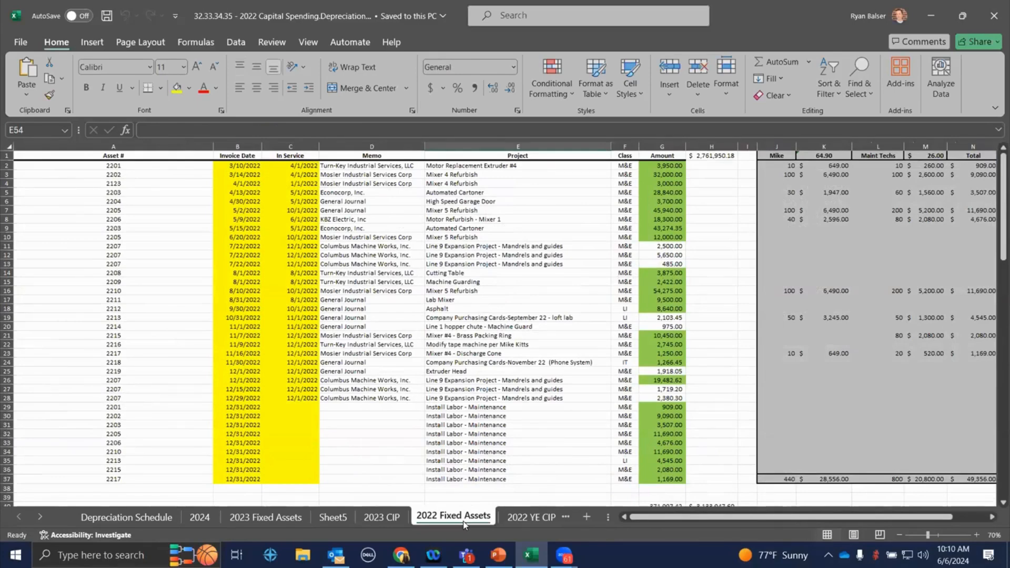
pyautogui.click(138, 522)
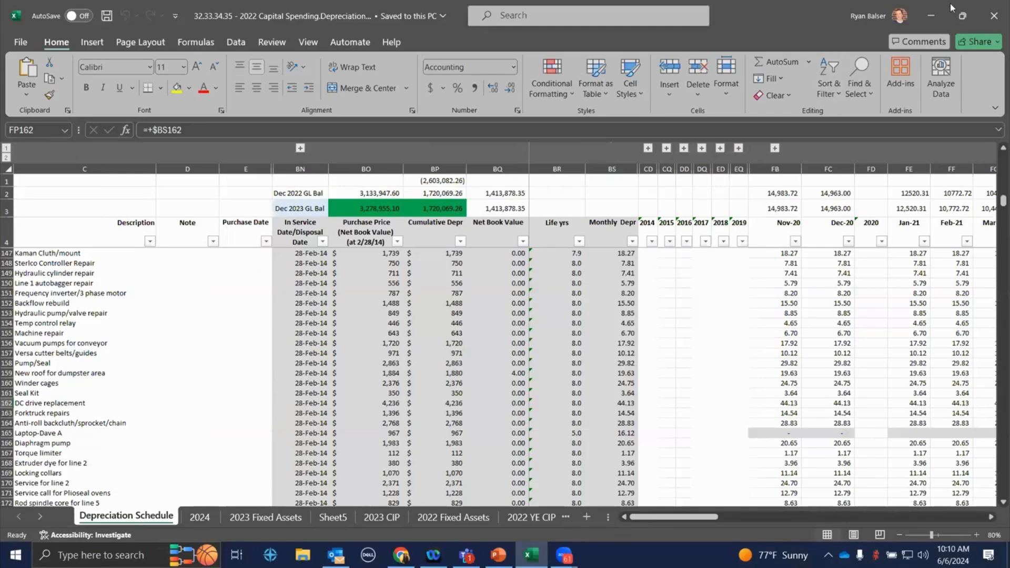
# - Minimize the workbook, switch to NetSuite in Chrome and open the Fixed Assets dashboard
pyautogui.click(933, 13)
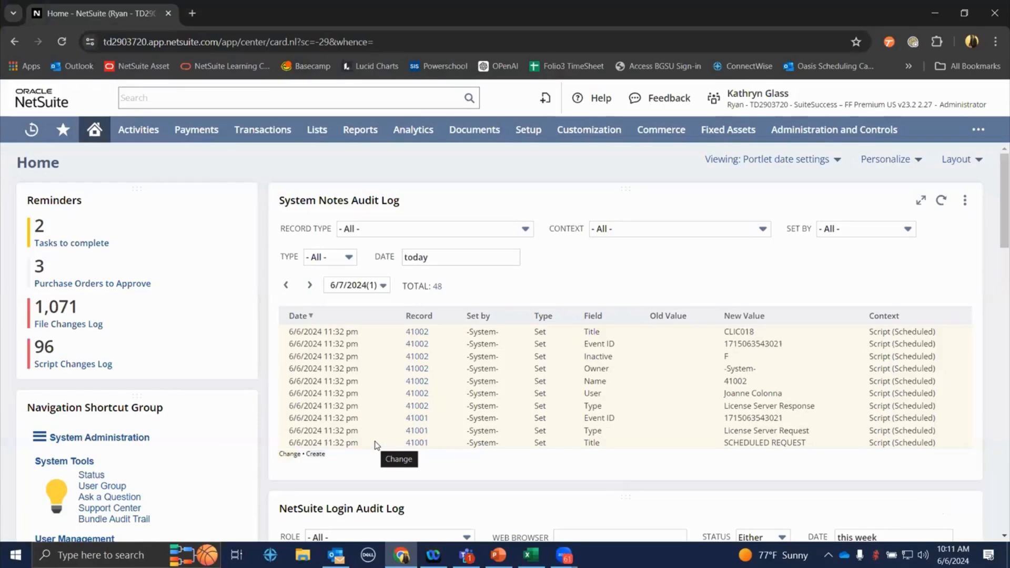
pyautogui.moveTo(753, 126)
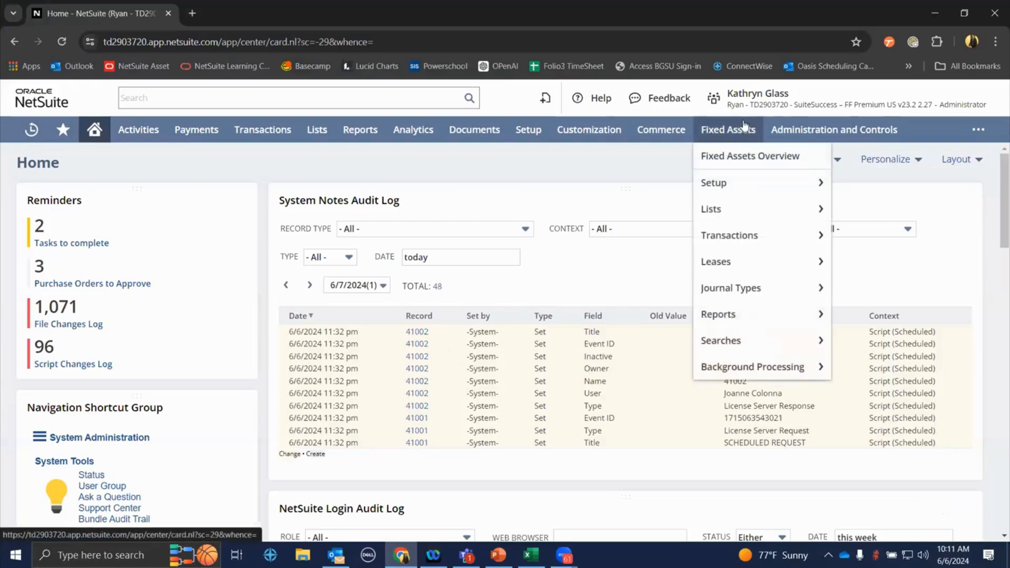
pyautogui.click(728, 131)
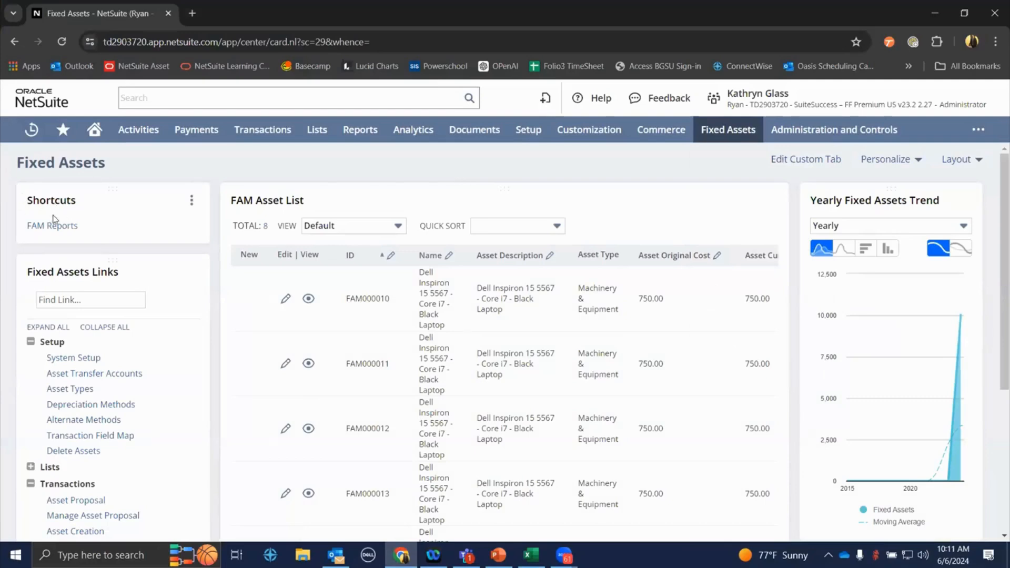
# - Review the dashboard's fixed asset links, FAM Asset List columns and trend period options, and refresh the asset list
pyautogui.scroll(-3, 66, 329)
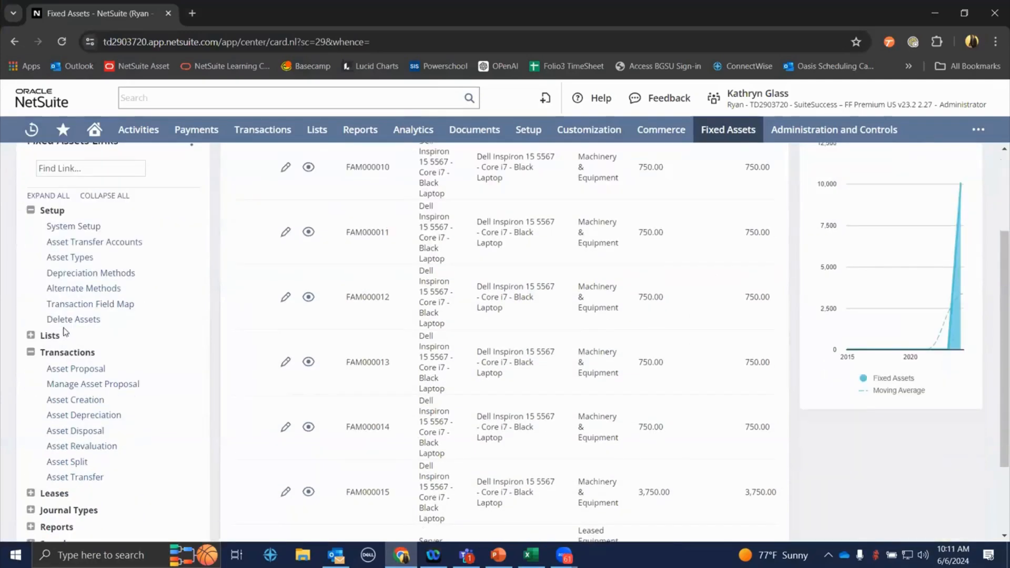
pyautogui.scroll(-2, 66, 331)
pyautogui.scroll(5, 64, 331)
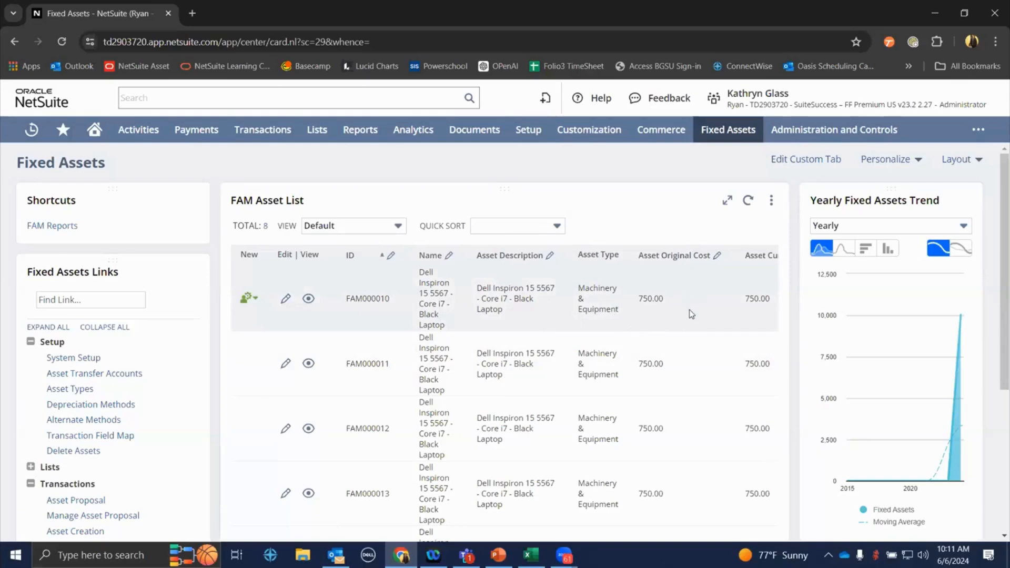
pyautogui.hscroll(3, 692, 311)
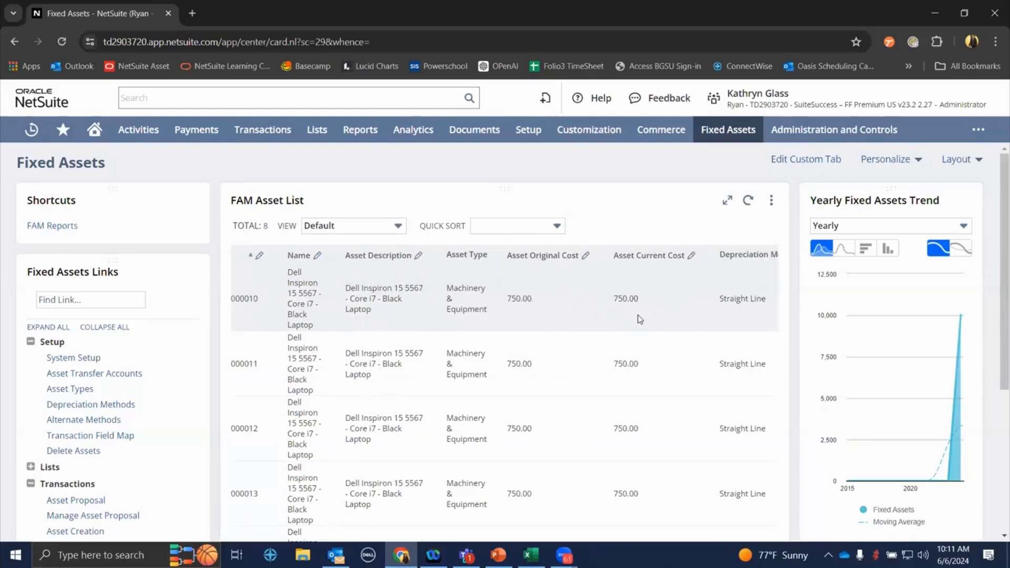
pyautogui.hscroll(1, 642, 318)
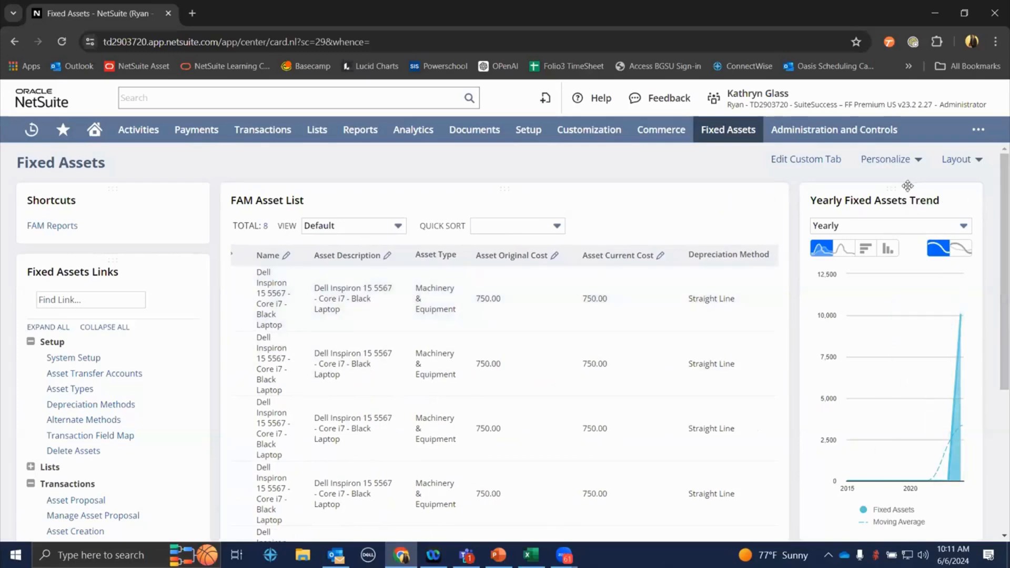
pyautogui.click(869, 226)
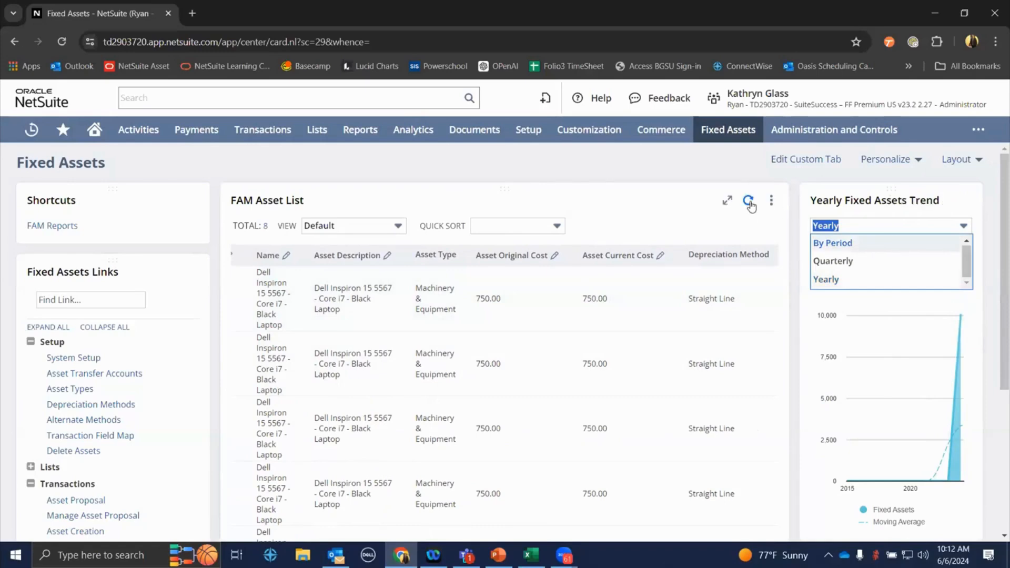
pyautogui.click(749, 203)
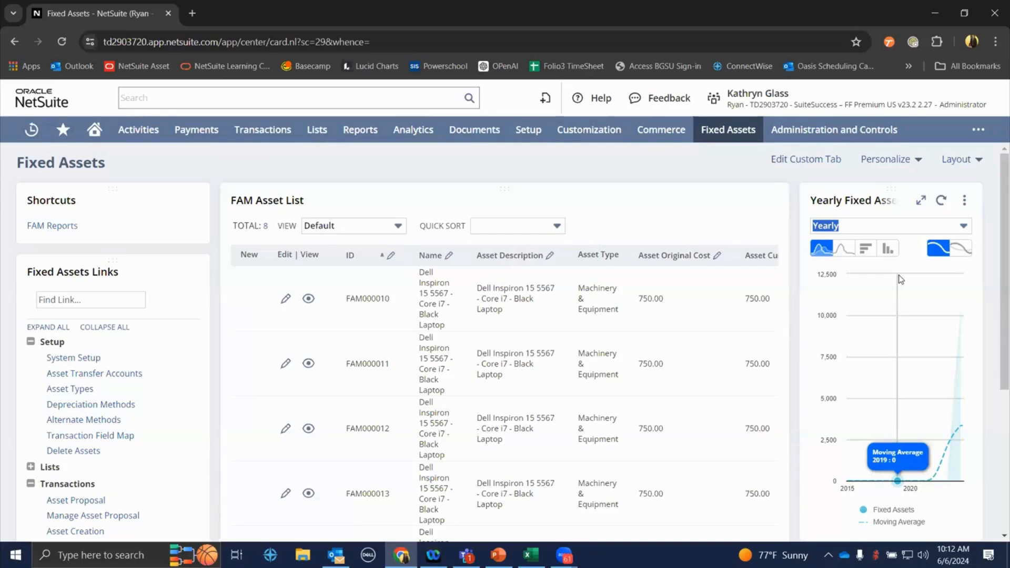
# - Open the fixed assets System Setup and review its general settings from Accounting Period through Lease
pyautogui.moveTo(728, 138)
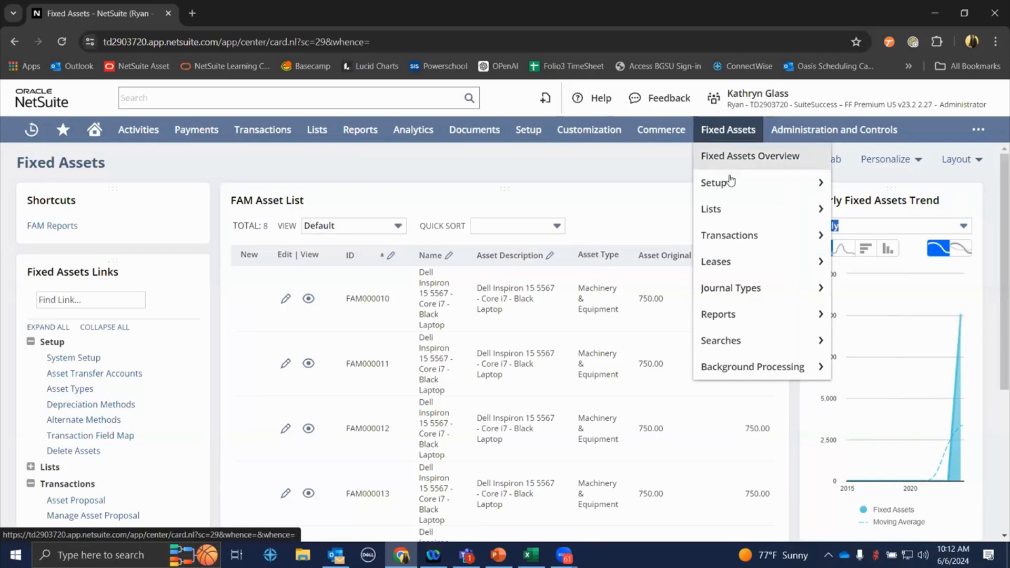
pyautogui.moveTo(774, 183)
pyautogui.click(855, 187)
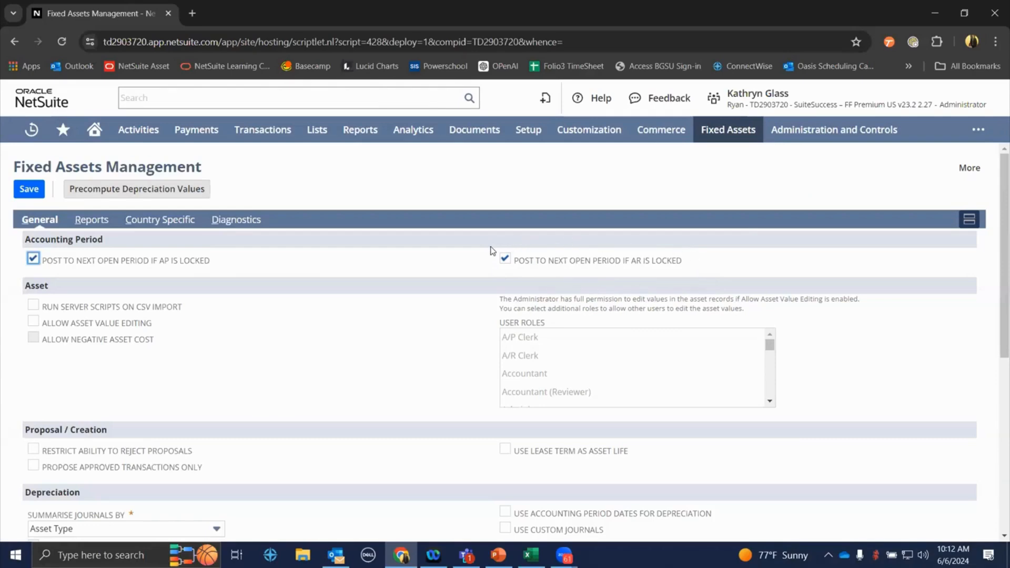
pyautogui.scroll(-1, 258, 343)
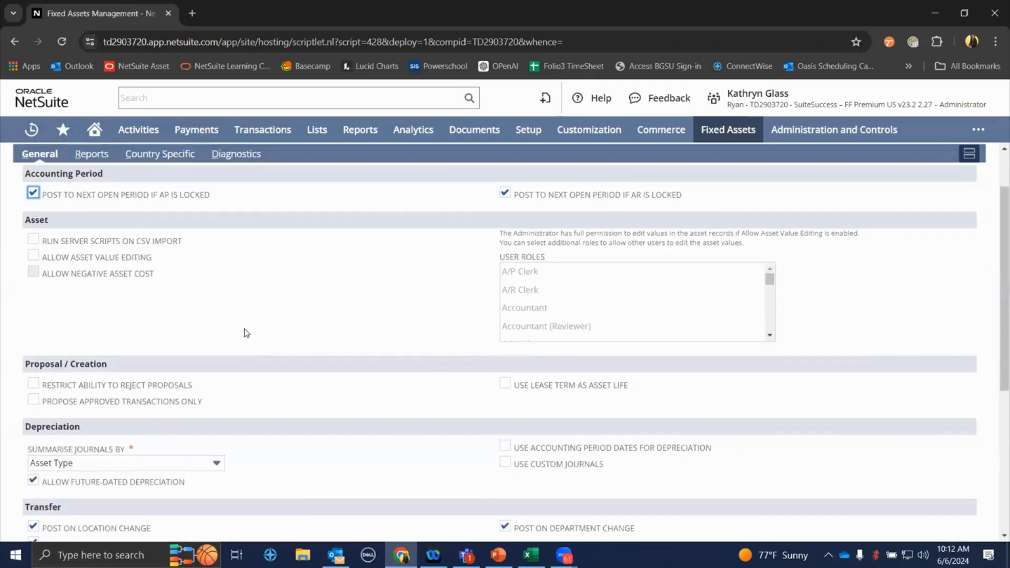
pyautogui.doubleClick(32, 215)
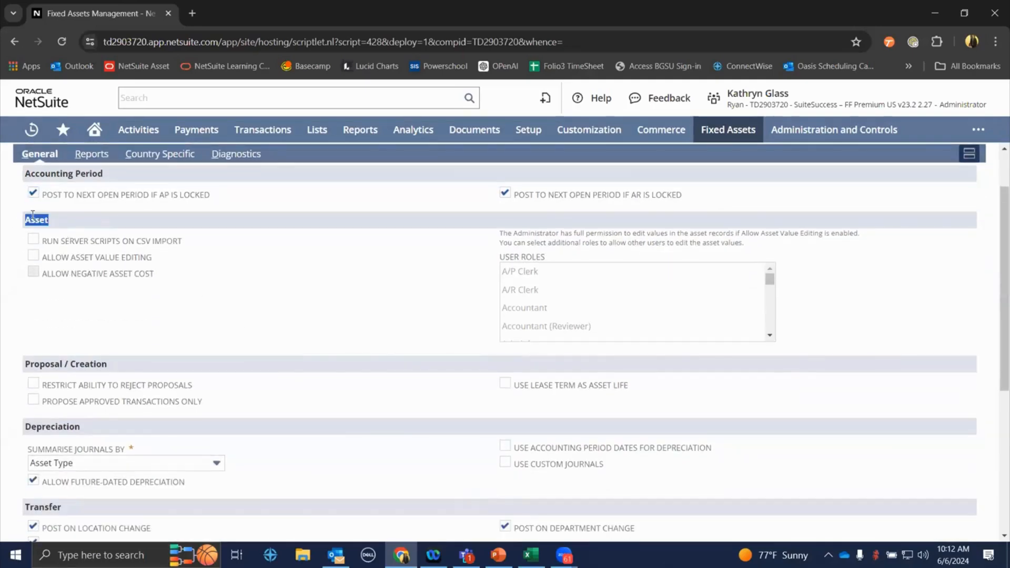
pyautogui.tripleClick(64, 364)
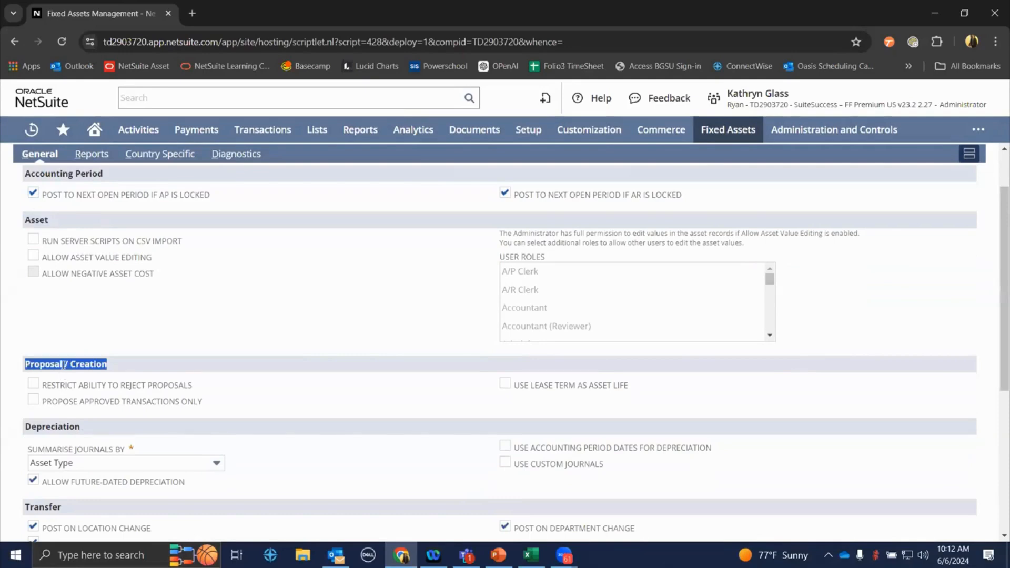
pyautogui.scroll(-2, 64, 364)
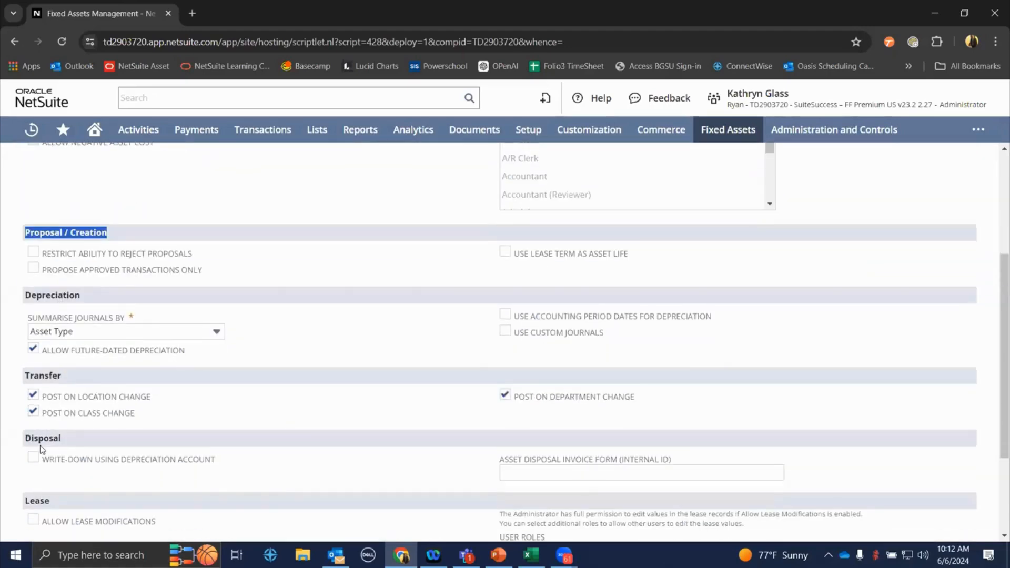
pyautogui.scroll(3, 43, 450)
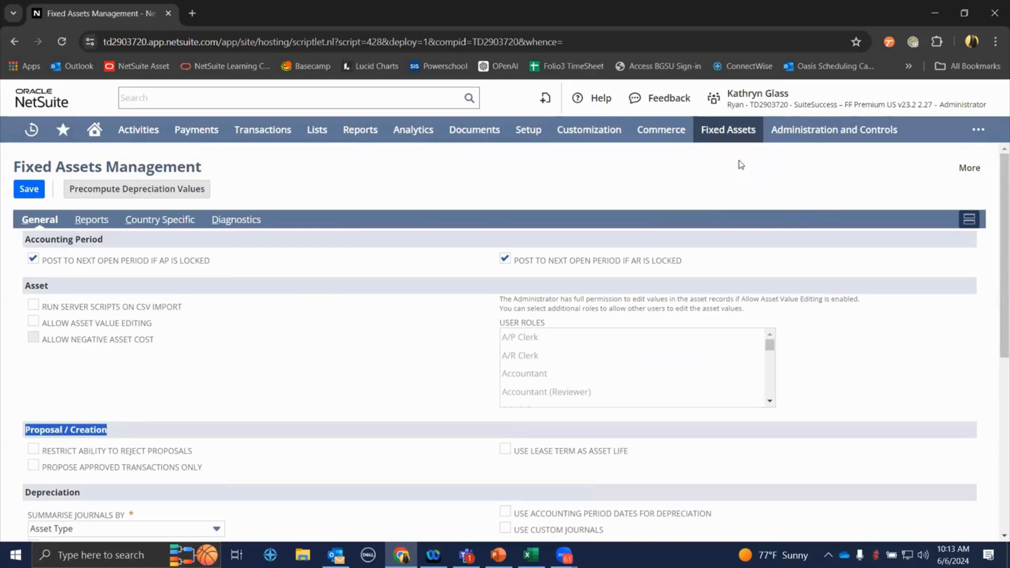
# - Open the Machinery & Equipment asset type for editing and review its accounting method, residual percentage and asset lifetime
pyautogui.moveTo(747, 181)
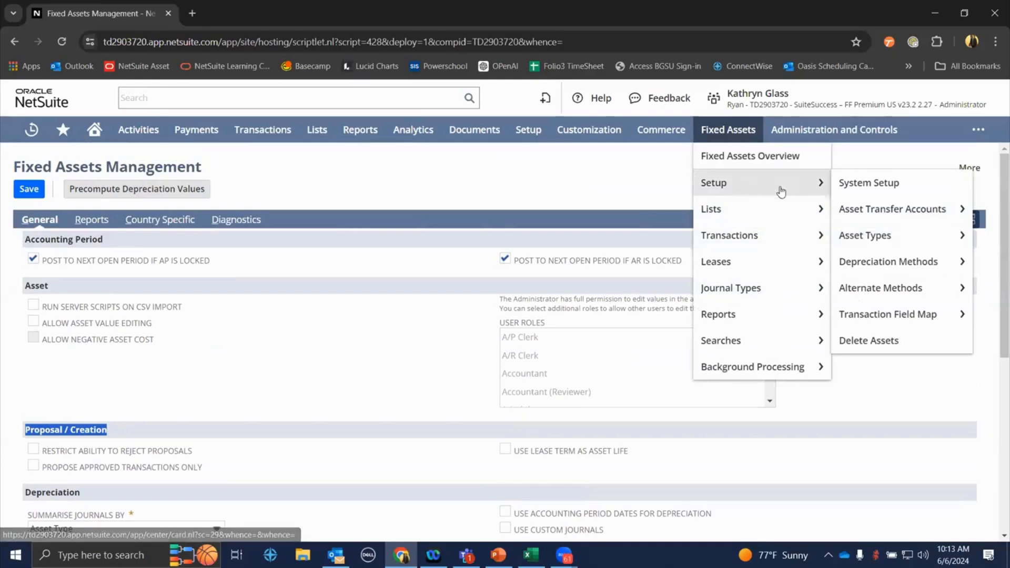
pyautogui.click(858, 238)
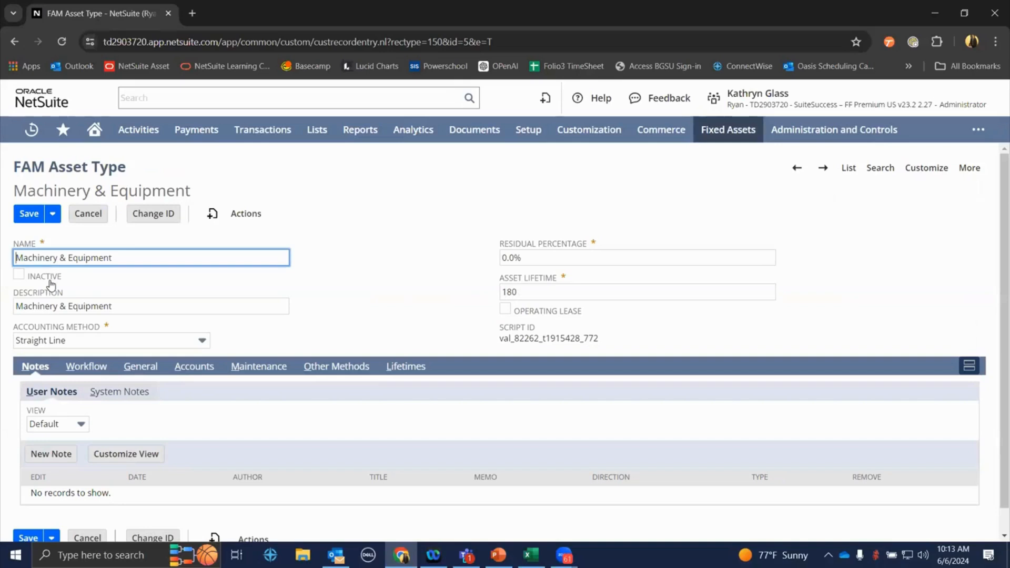
pyautogui.click(88, 342)
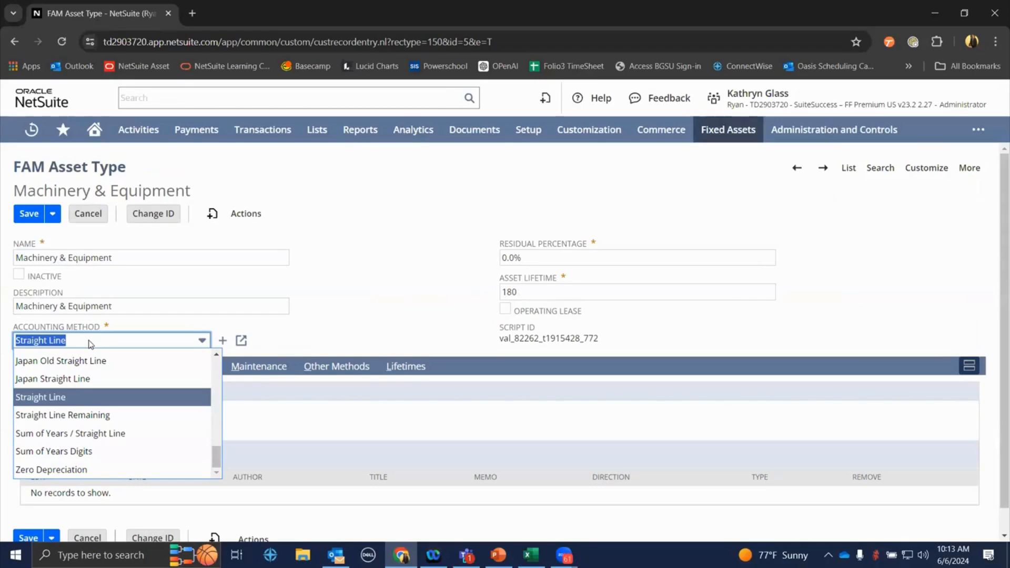
pyautogui.click(337, 263)
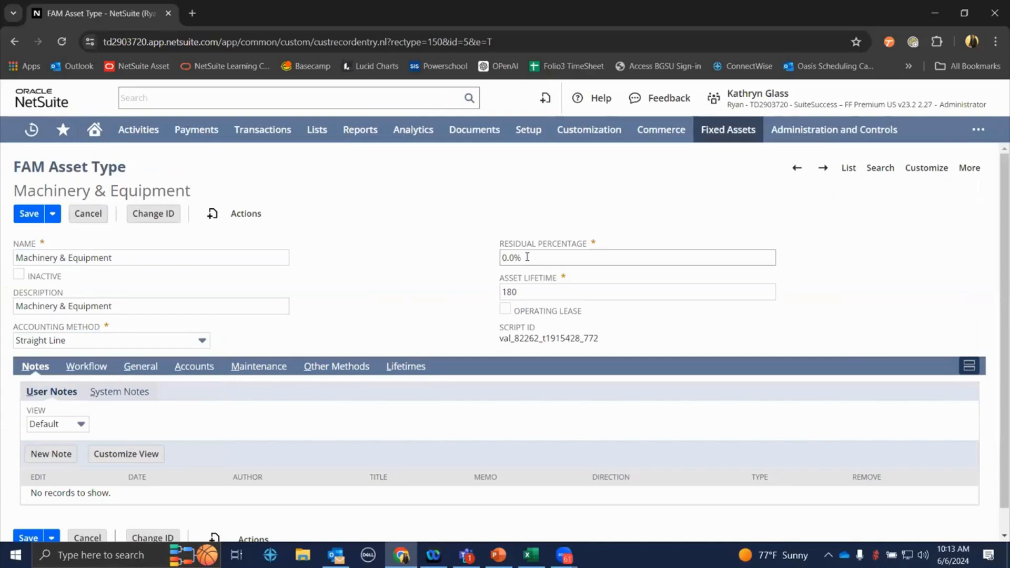
pyautogui.click(536, 294)
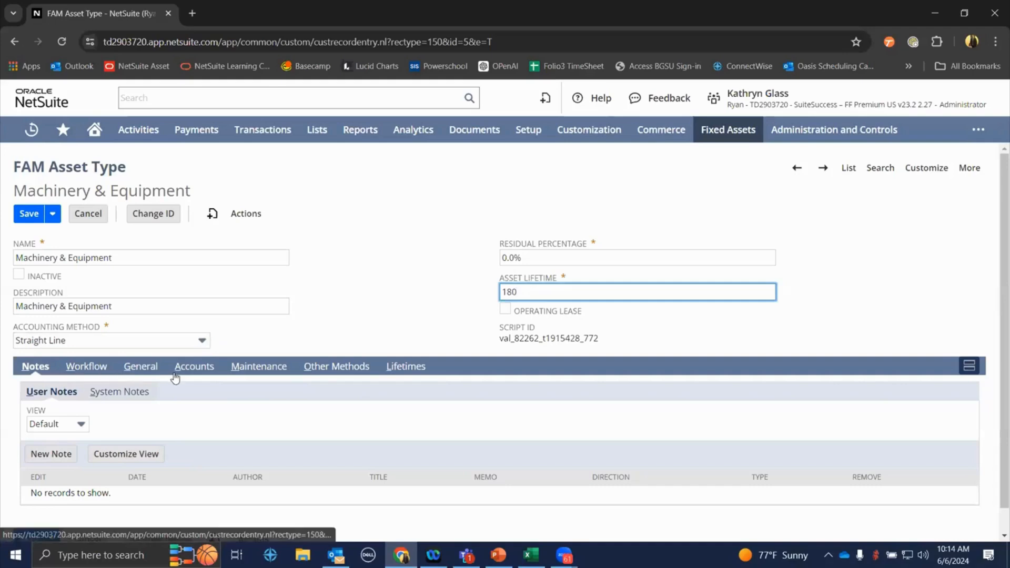
# - Review the Machinery & Equipment asset type's General, Accounts and Maintenance settings
pyautogui.click(133, 369)
pyautogui.scroll(-1, 289, 431)
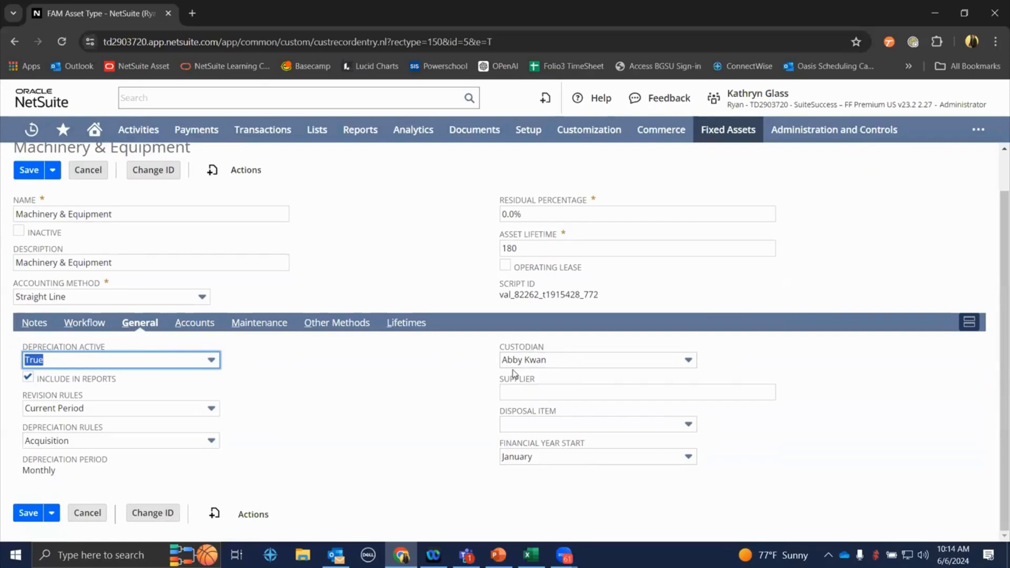
pyautogui.click(202, 329)
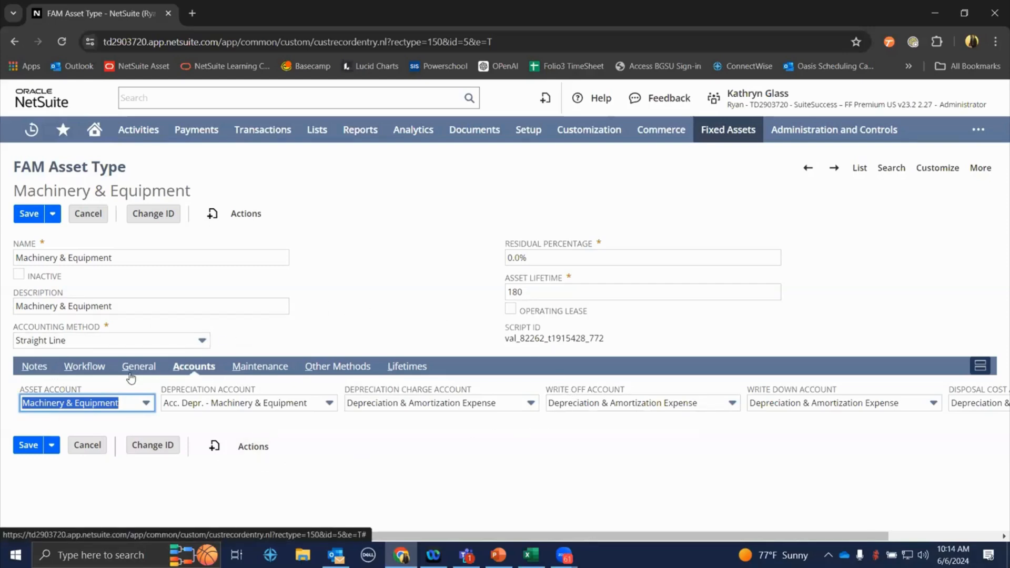
pyautogui.click(268, 369)
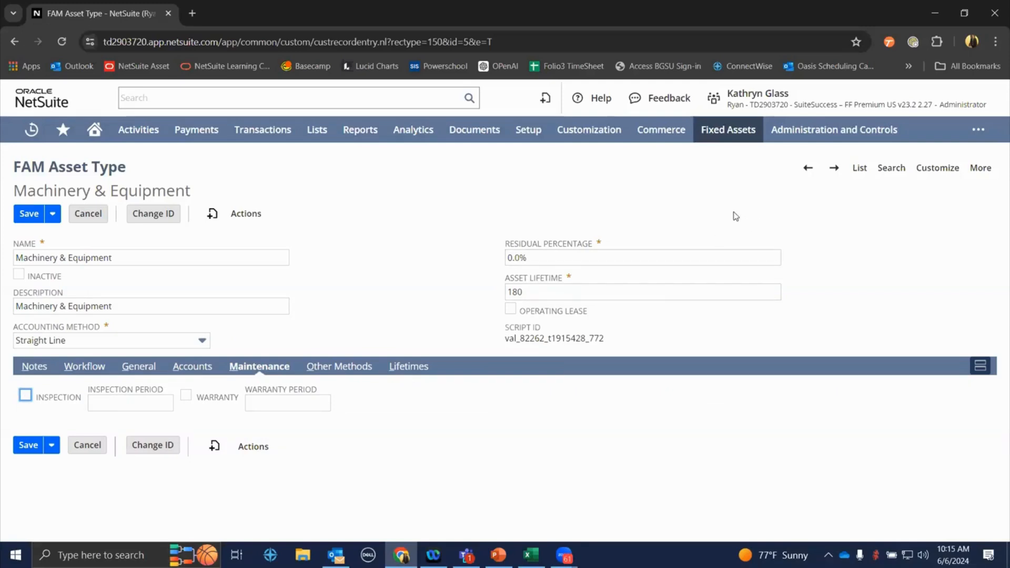
# - Open the 15% Declining Balance depreciation method for editing and review its name, description, depreciation period options and formula
pyautogui.moveTo(744, 133)
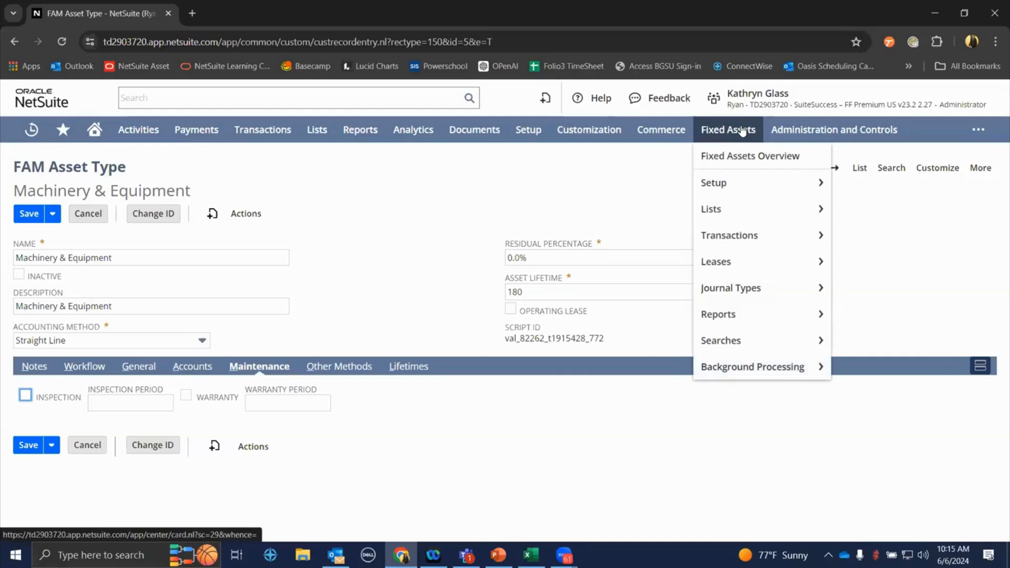
pyautogui.moveTo(747, 189)
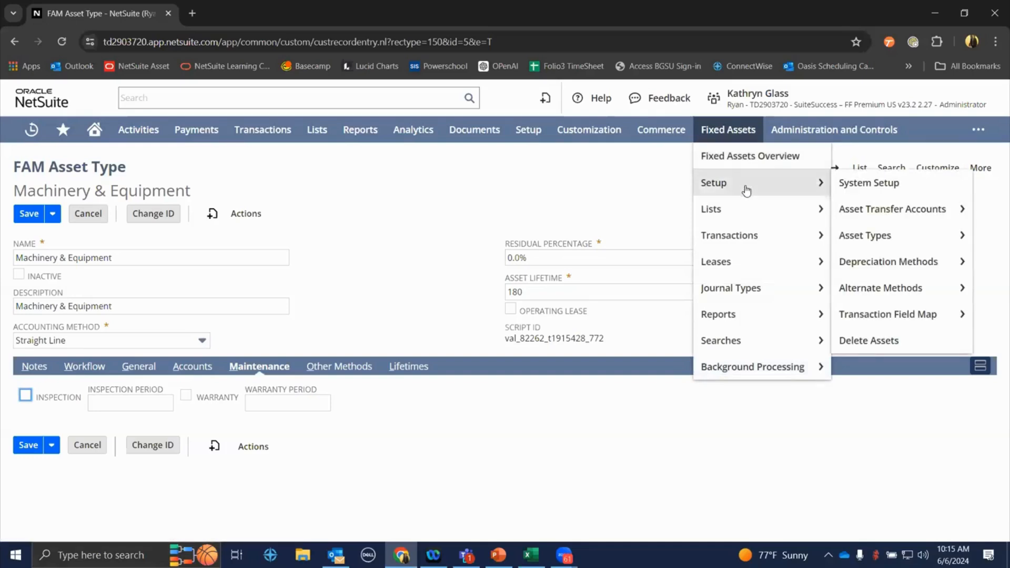
pyautogui.click(871, 263)
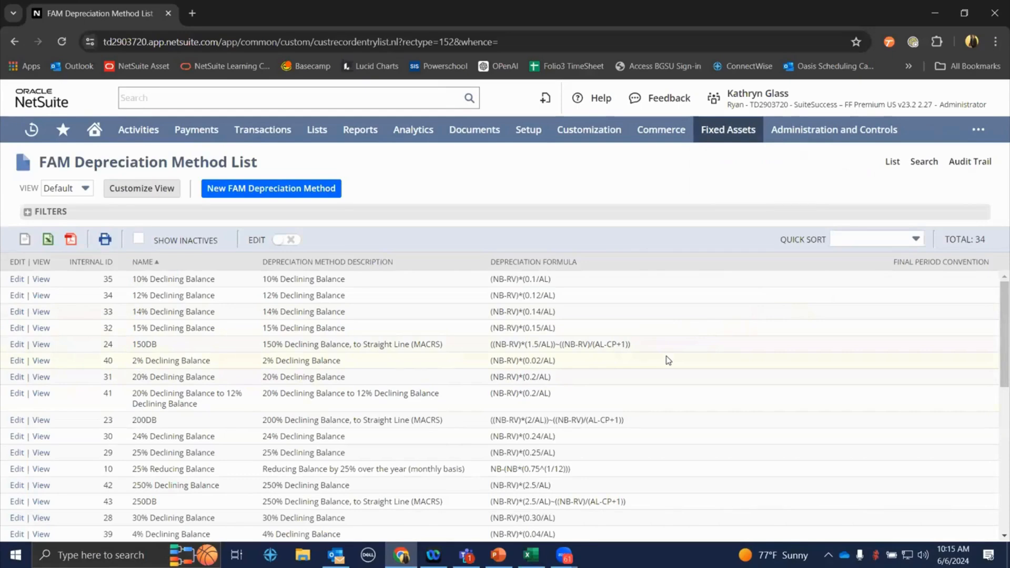
pyautogui.click(17, 329)
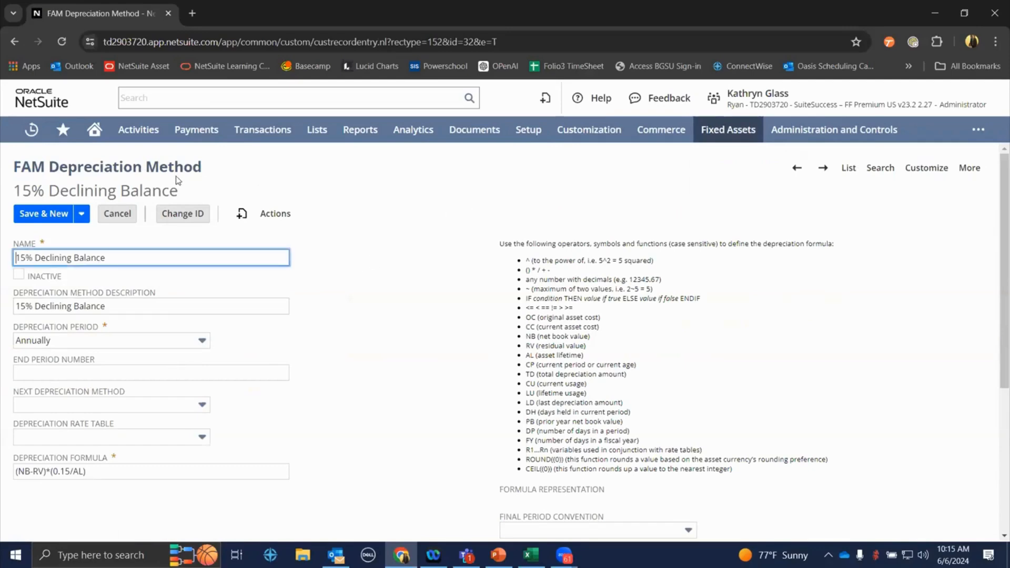
pyautogui.doubleClick(84, 259)
pyautogui.doubleClick(109, 307)
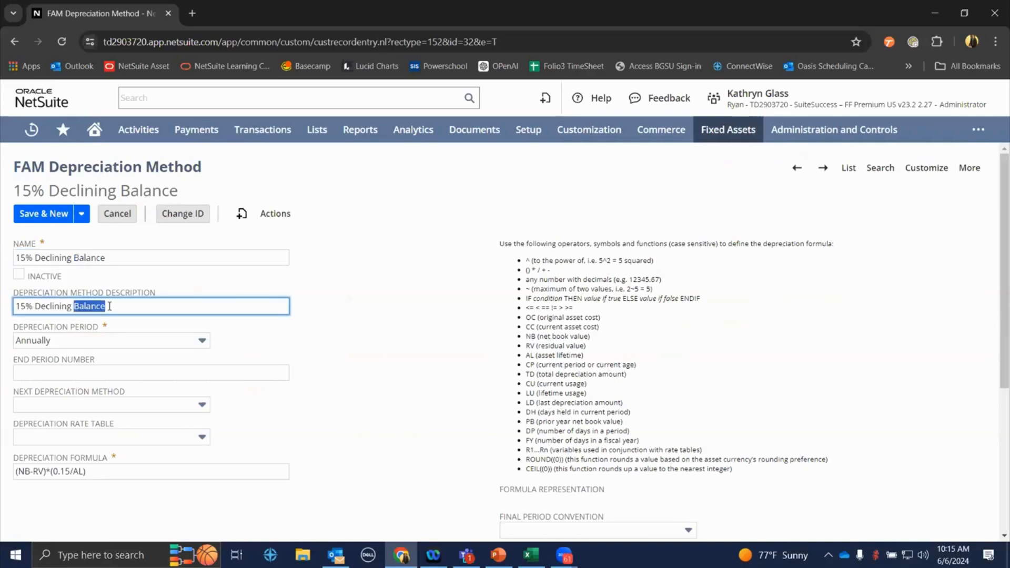
pyautogui.click(195, 344)
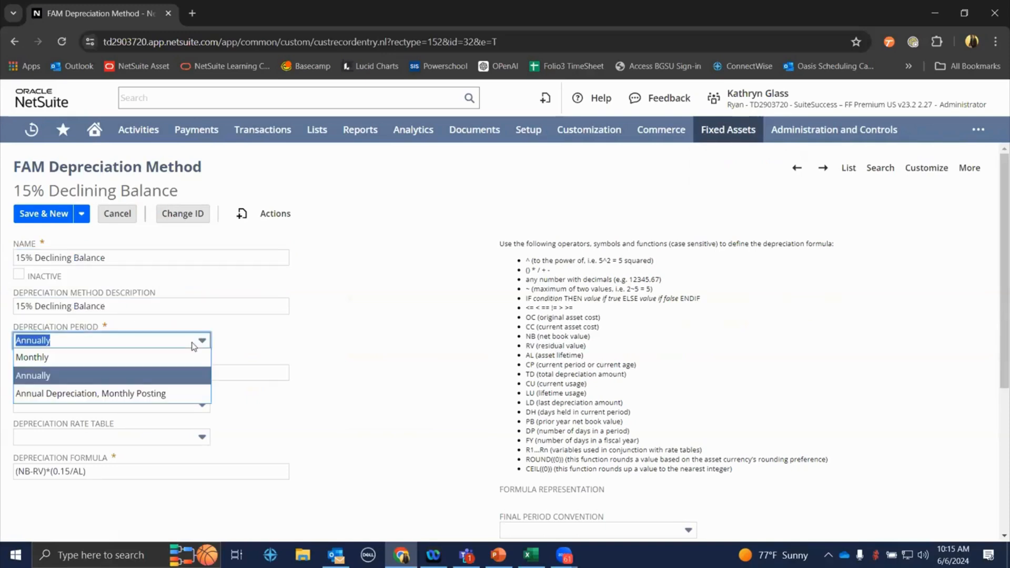
pyautogui.click(296, 341)
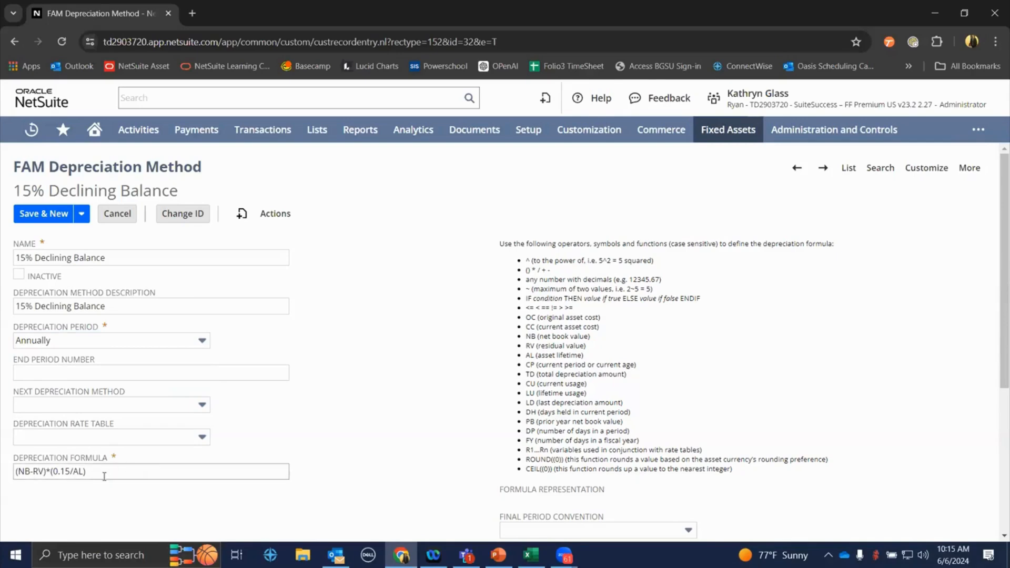
pyautogui.click(87, 477)
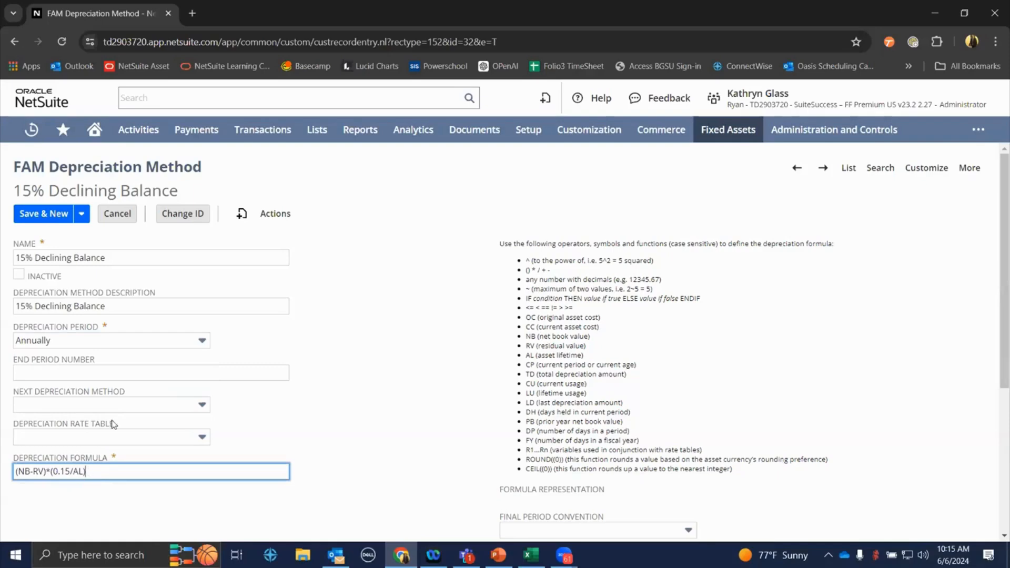
# - Start a new FAM depreciation method from the method list and review the operators, symbols and functions available for its formula
pyautogui.click(842, 174)
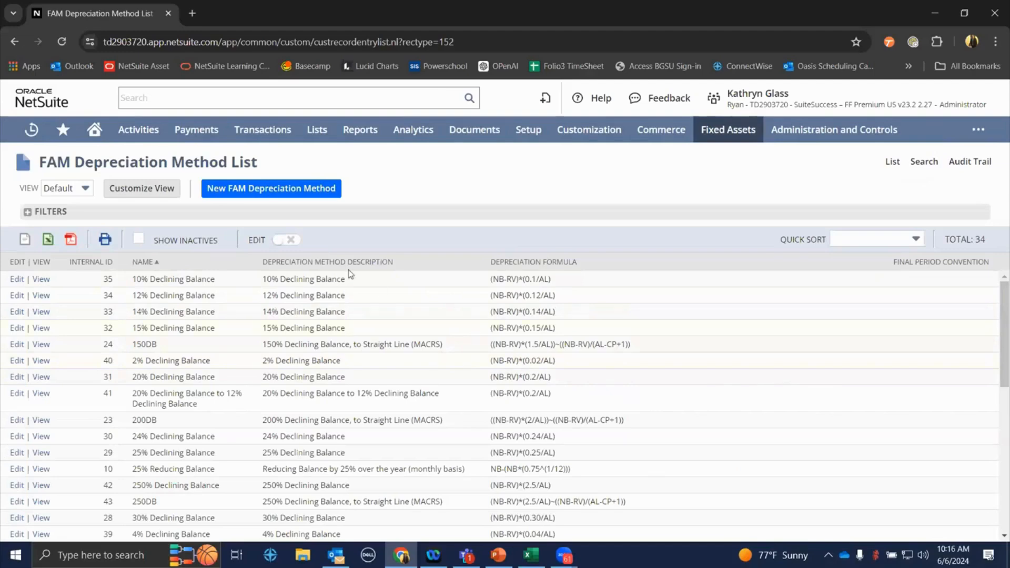
pyautogui.click(262, 195)
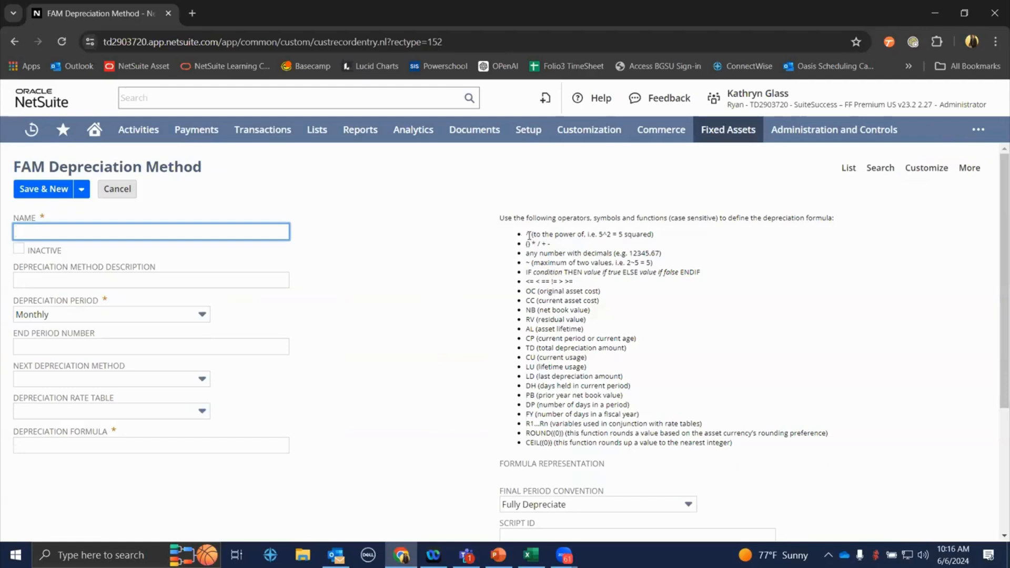
pyautogui.moveTo(529, 235); pyautogui.dragTo(747, 447)
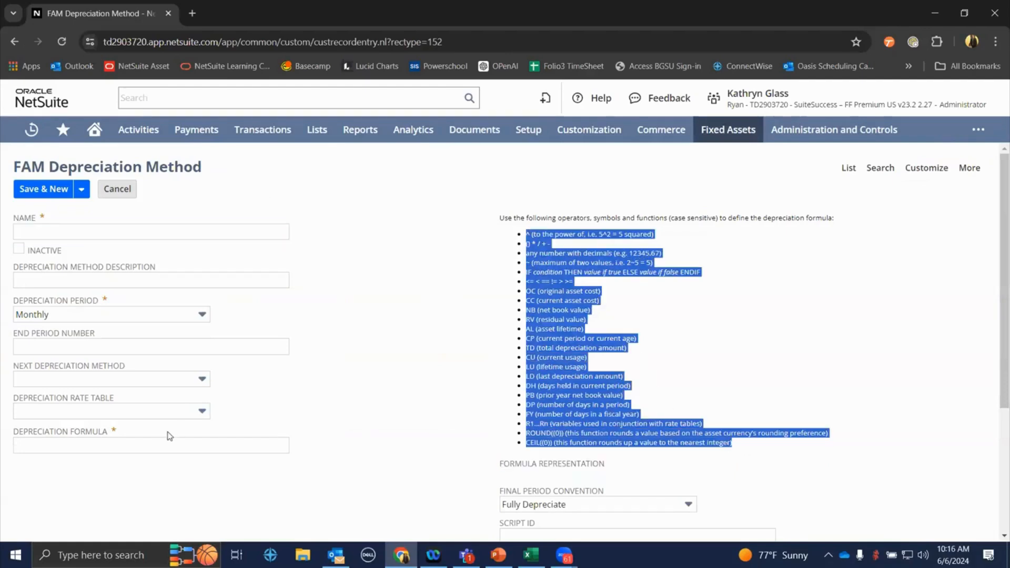
pyautogui.click(146, 447)
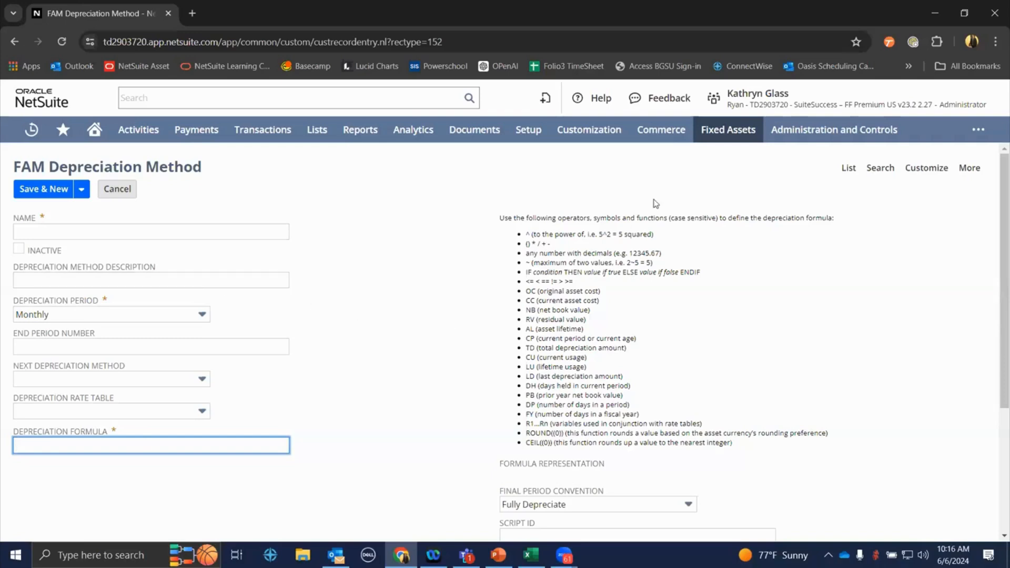
# - Open a fixed asset proposal and select the Oasis Manufacturing subsidiary with its children included
pyautogui.moveTo(729, 134)
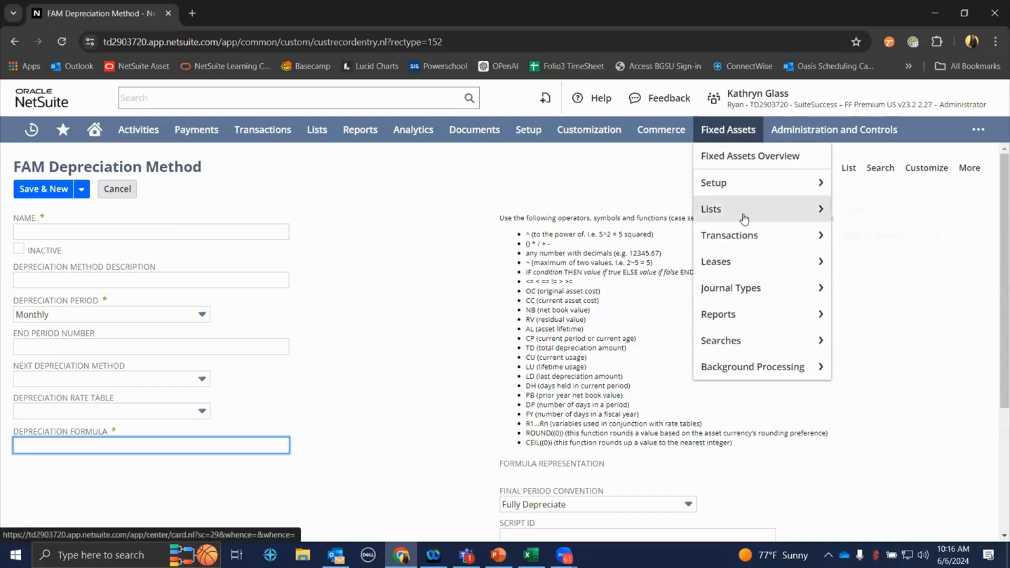
pyautogui.moveTo(752, 242)
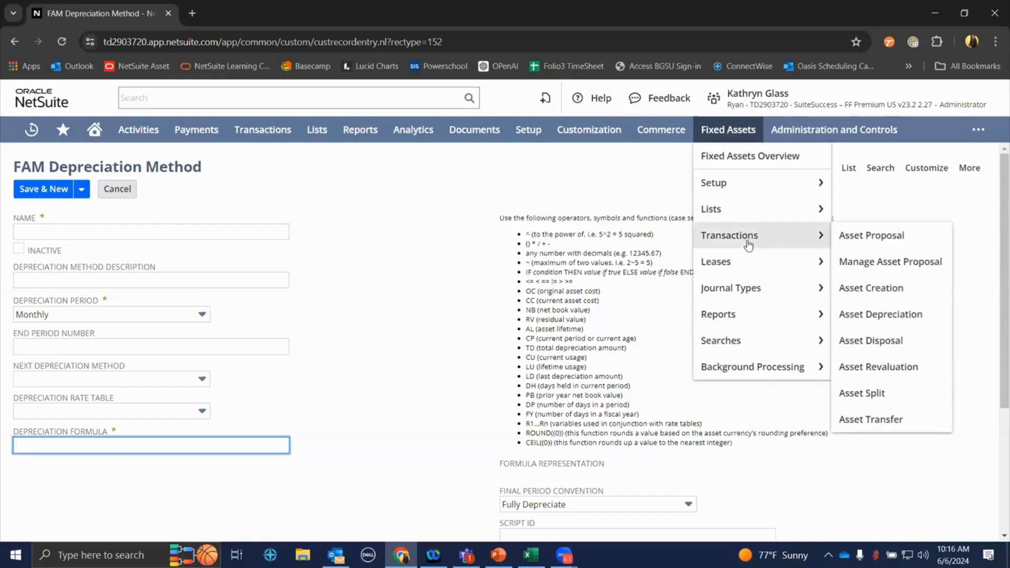
pyautogui.click(852, 240)
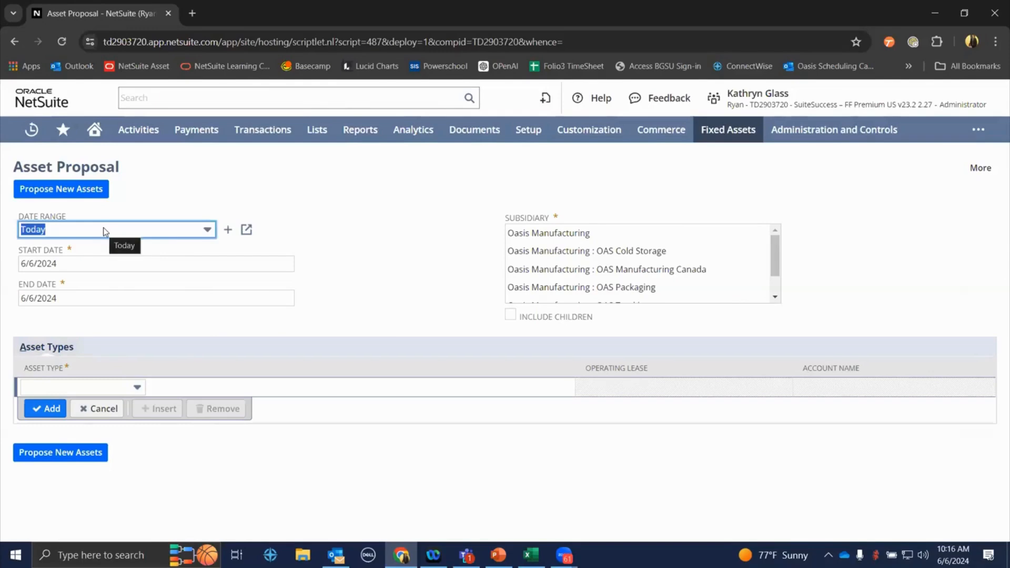
pyautogui.click(550, 236)
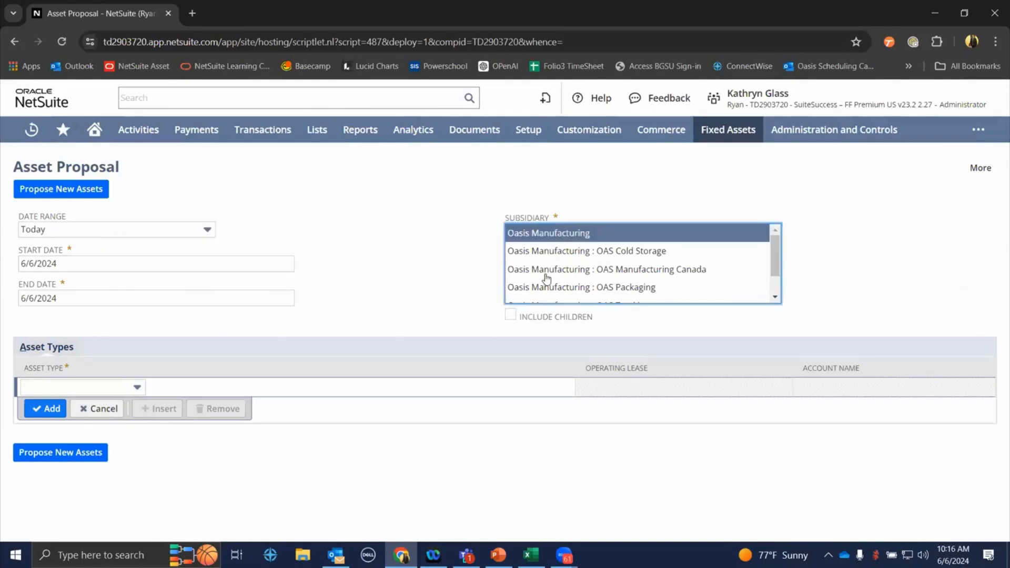
pyautogui.click(511, 314)
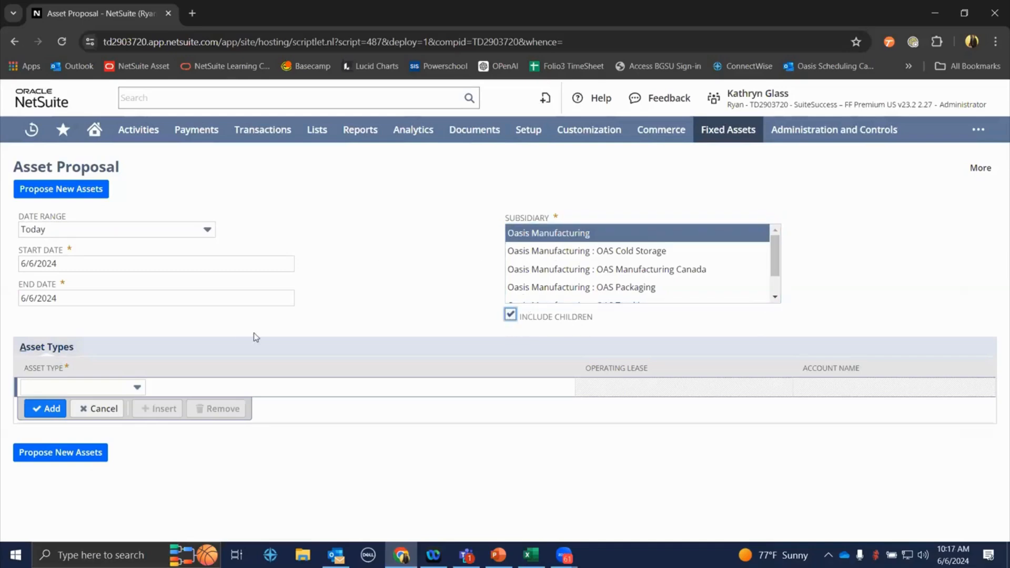
# - Add the Building and Automative Equipment asset types to the asset proposal
pyautogui.click(134, 388)
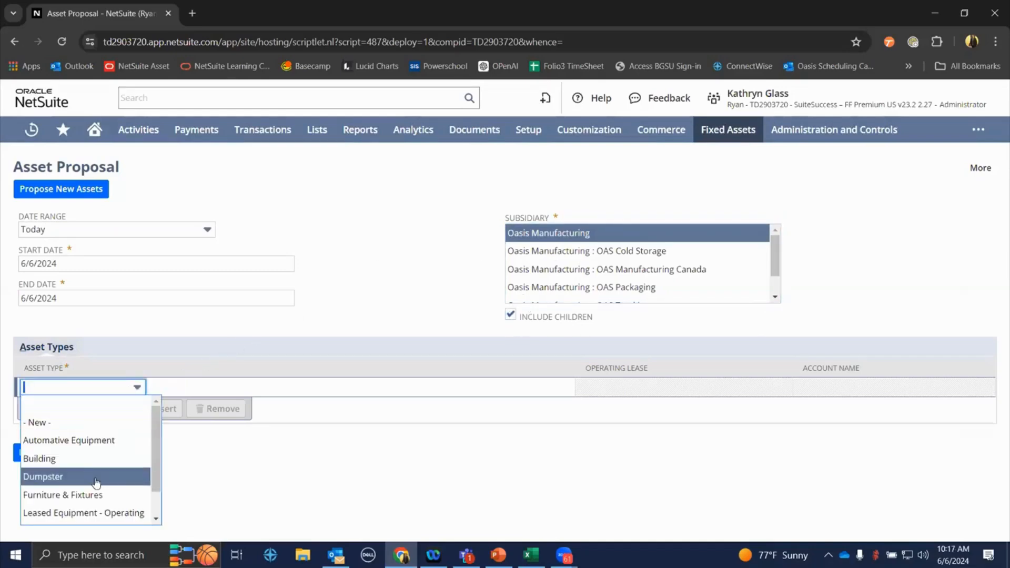
pyautogui.click(95, 460)
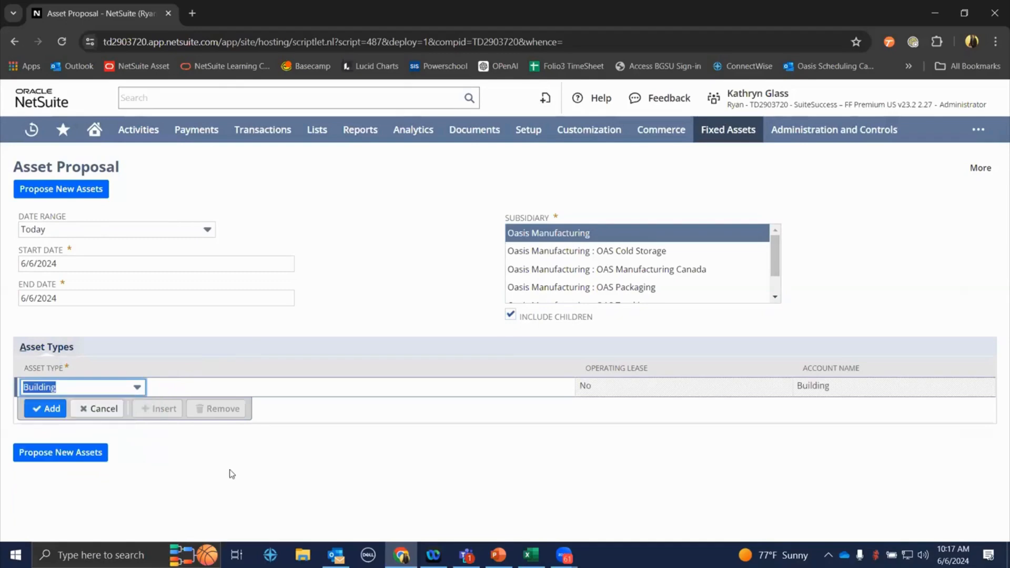
pyautogui.click(47, 410)
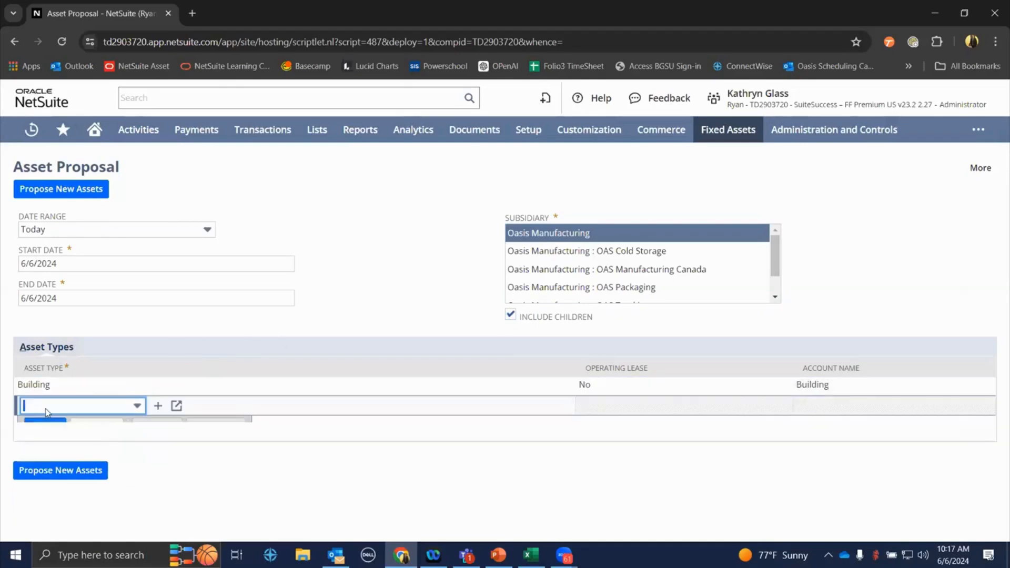
pyautogui.click(66, 407)
pyautogui.click(65, 457)
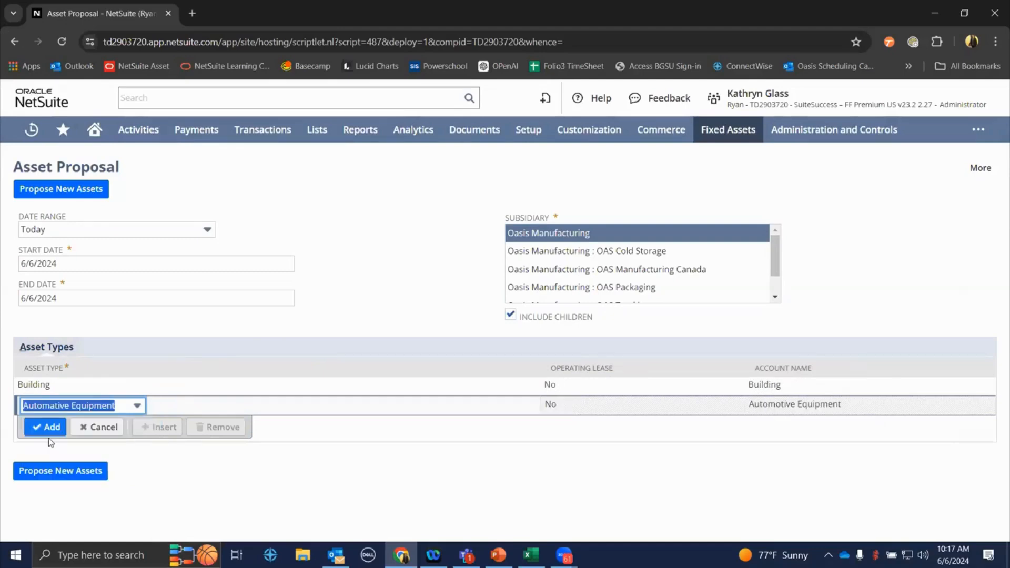
pyautogui.click(47, 429)
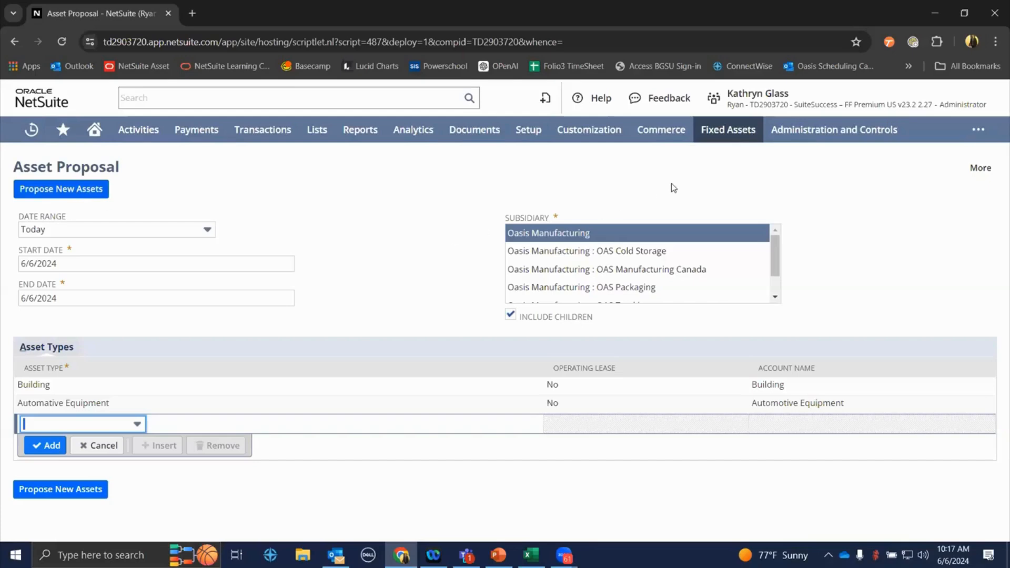
# - Go to the Manage Asset Proposal page, leaving the asset proposal form without saving
pyautogui.moveTo(736, 136)
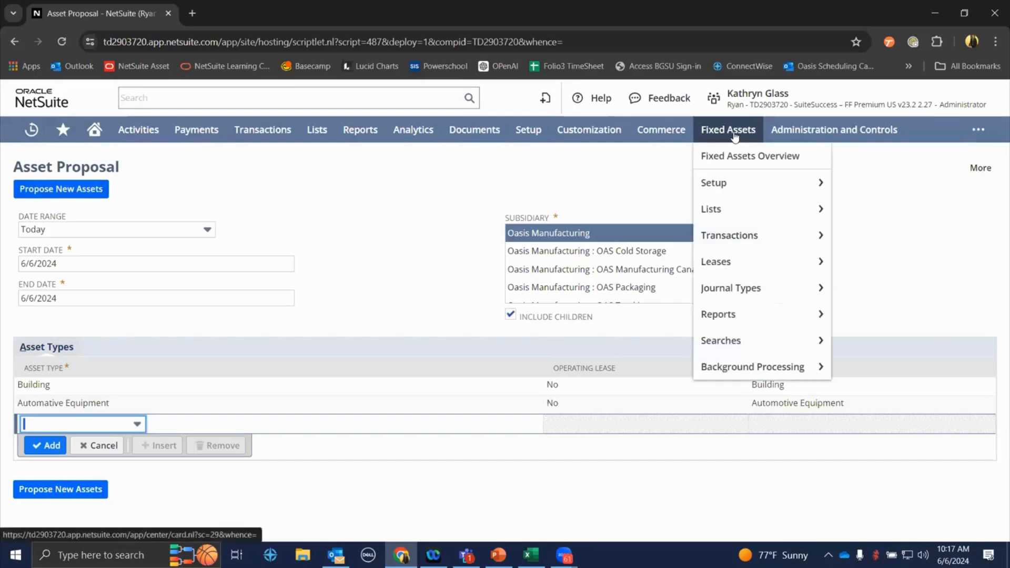
pyautogui.moveTo(741, 239)
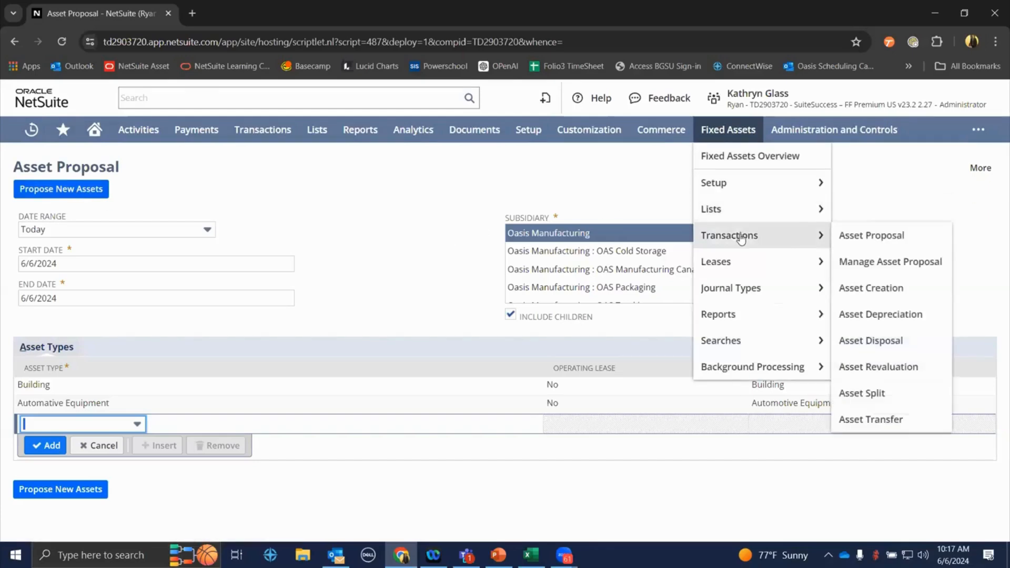
pyautogui.click(871, 264)
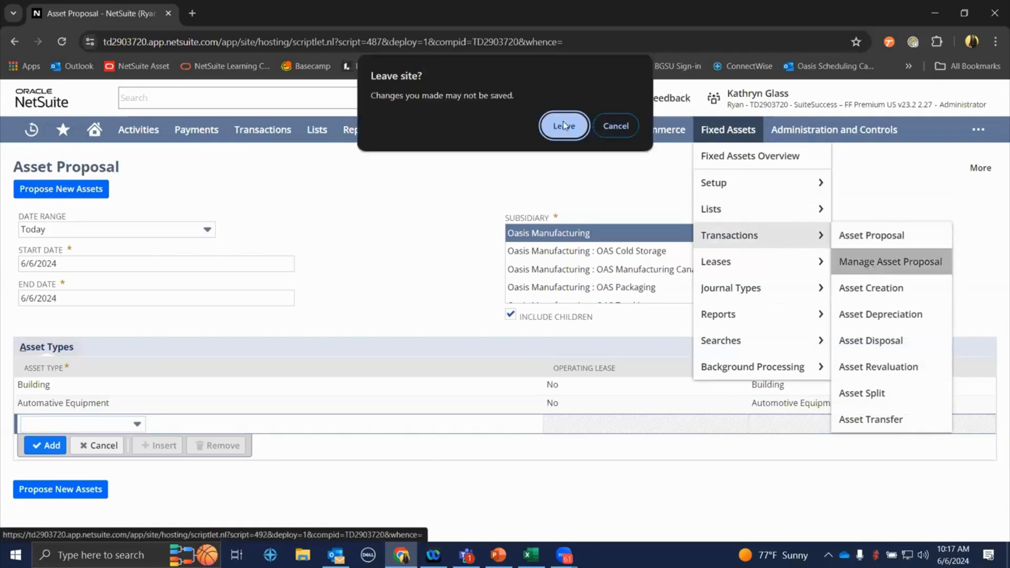
pyautogui.click(565, 127)
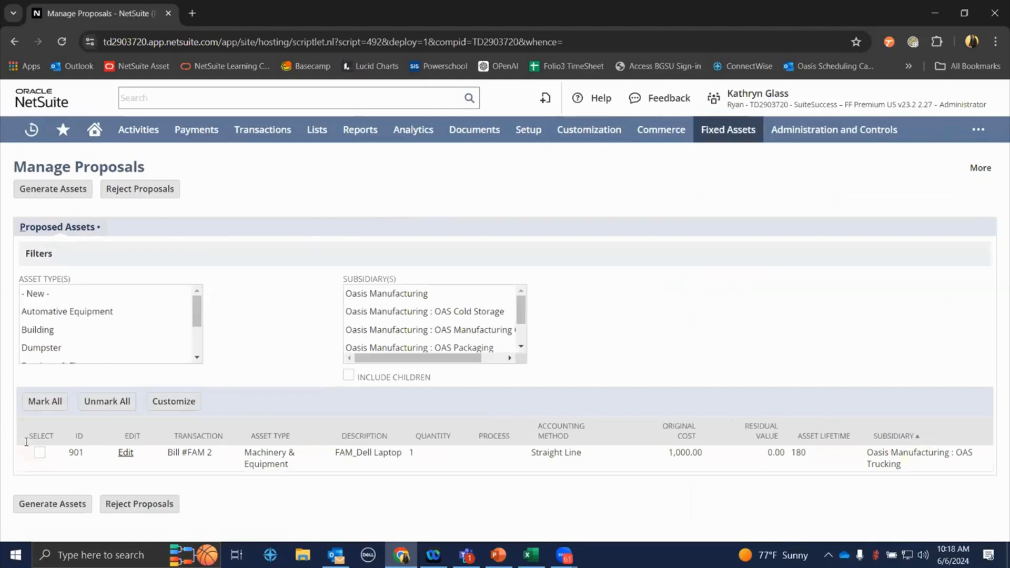
# - Check the FAM_Dell Laptop proposal's asset type and open the proposal for editing in a separate browser tab
pyautogui.doubleClick(266, 462)
pyautogui.rightClick(130, 457)
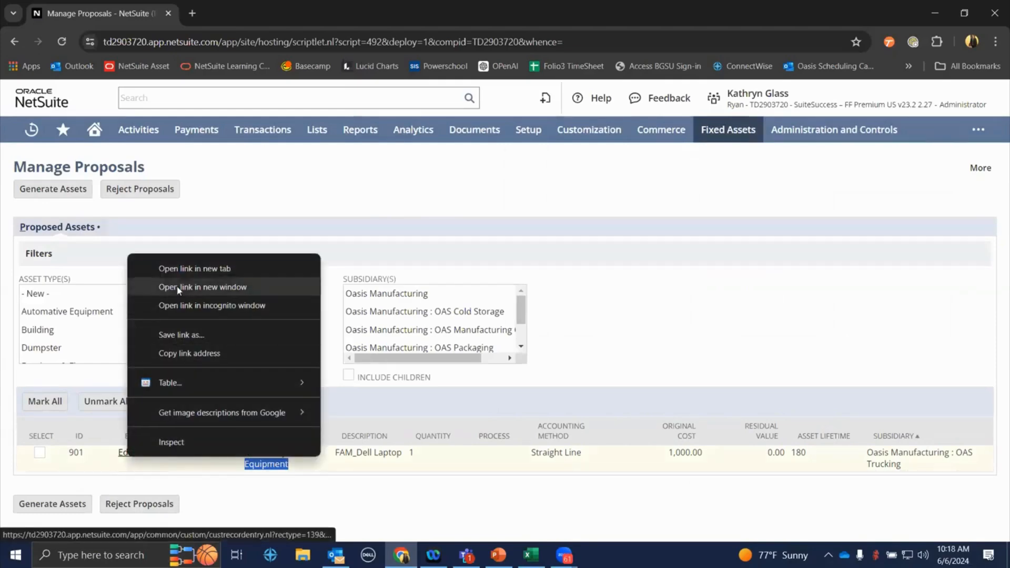
pyautogui.click(180, 269)
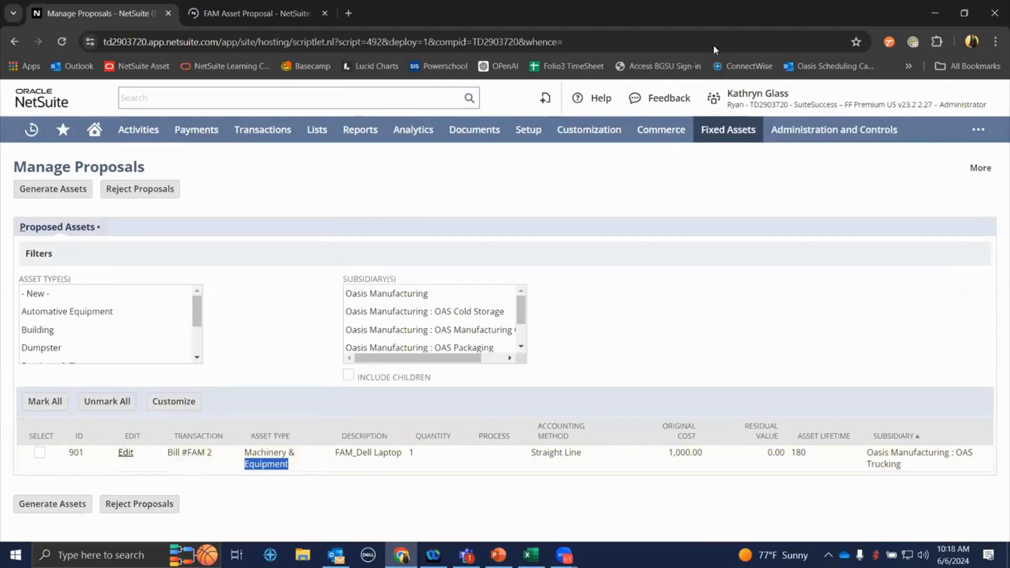
pyautogui.doubleClick(735, 22)
pyautogui.click(272, 74)
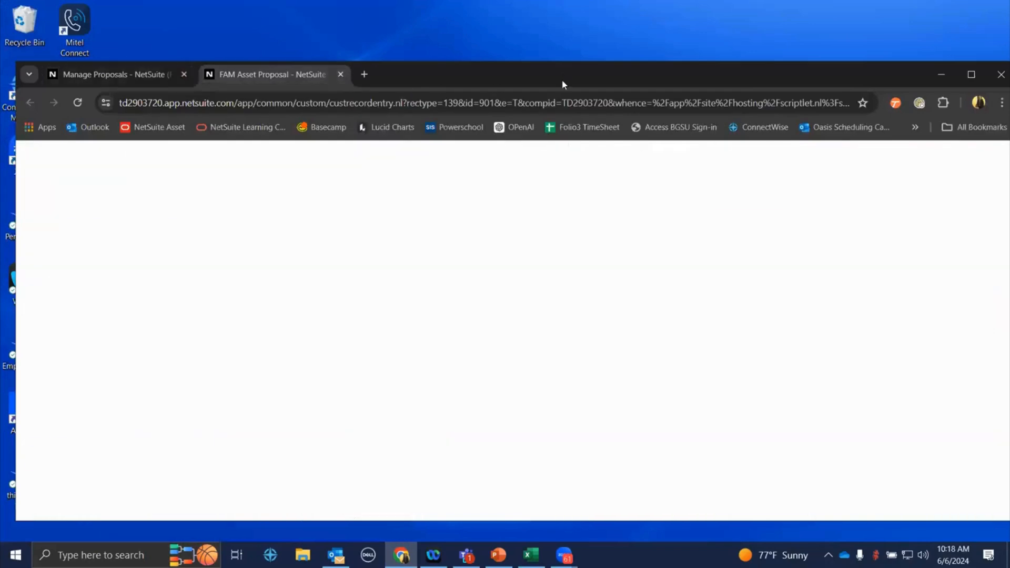
pyautogui.doubleClick(563, 70)
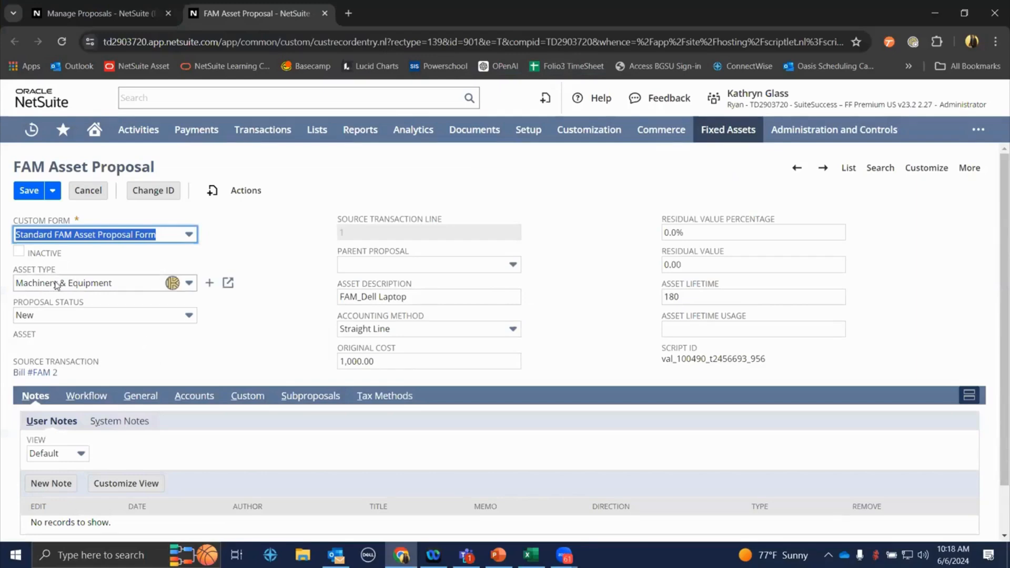
# - Review the FAM_Dell Laptop proposal's status options and asset lifetime
pyautogui.click(93, 323)
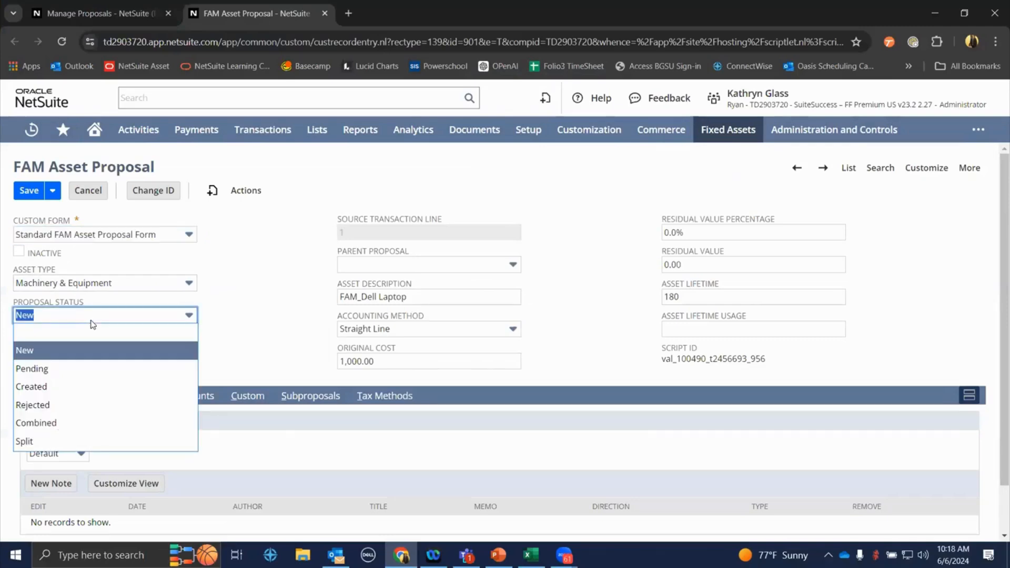
pyautogui.click(278, 299)
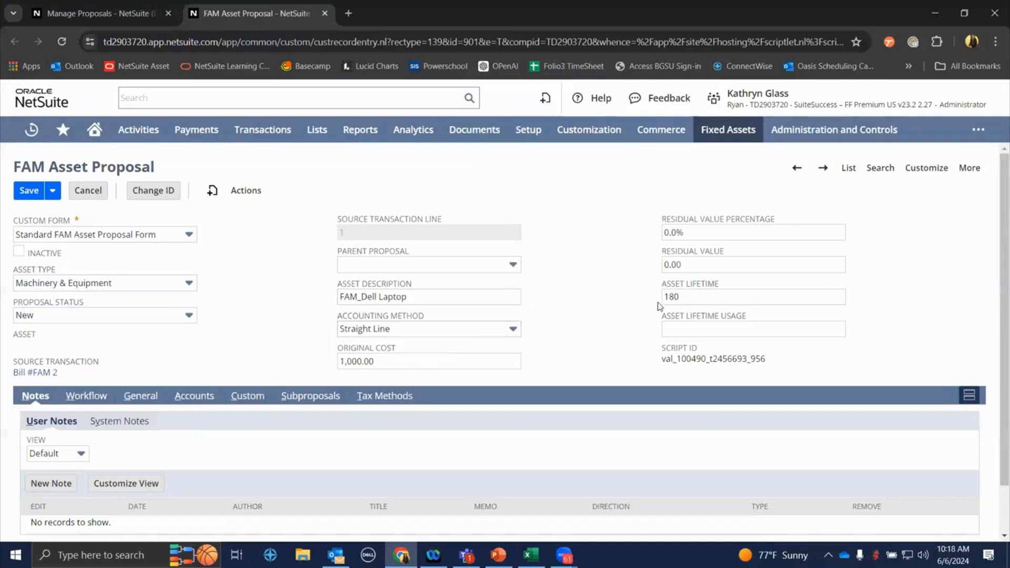
pyautogui.click(674, 298)
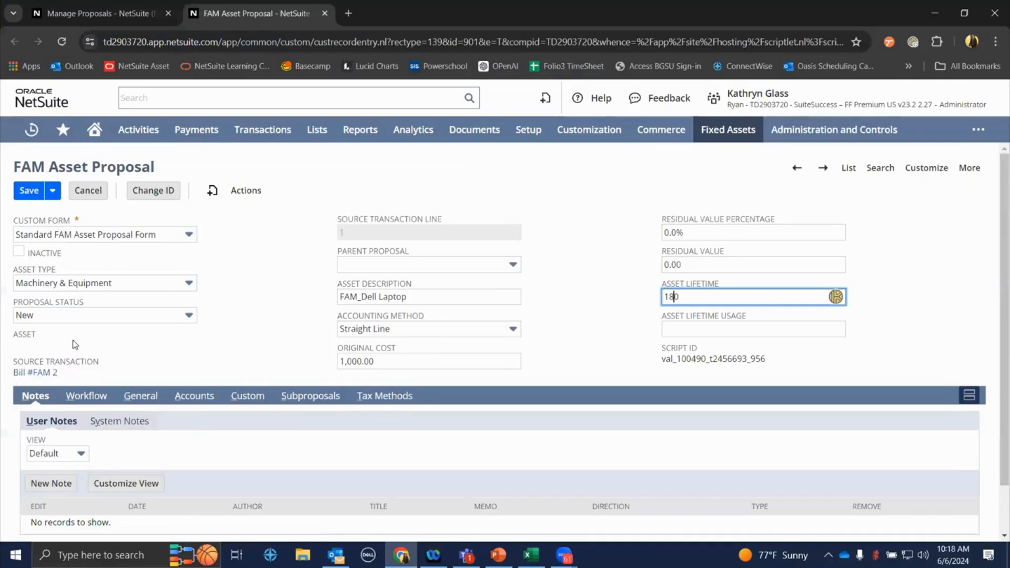
# - Open the proposal's source transaction, Bill #FAM 2, in a separate browser tab and review its item line
pyautogui.rightClick(51, 376)
pyautogui.click(126, 189)
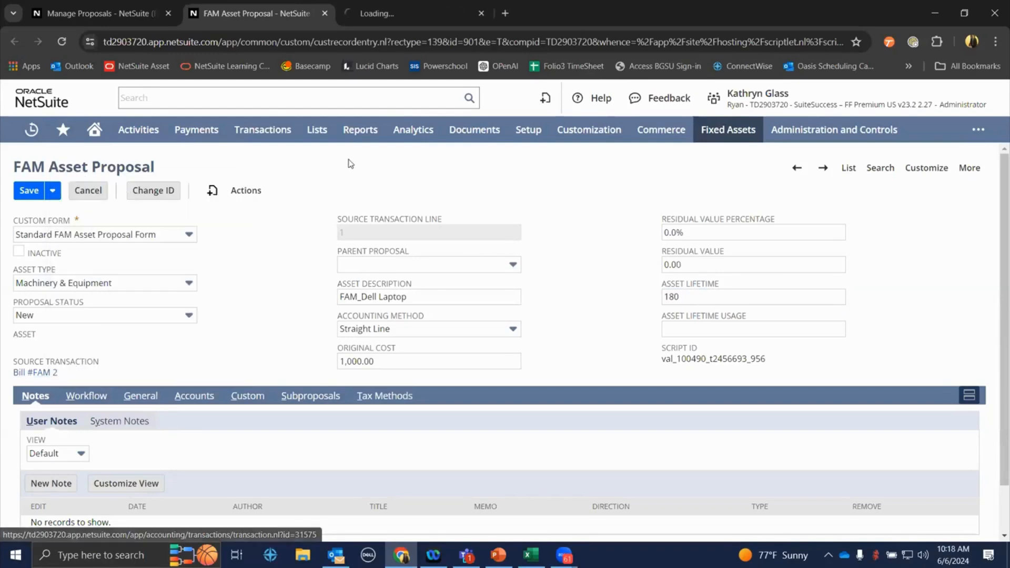
pyautogui.doubleClick(794, 21)
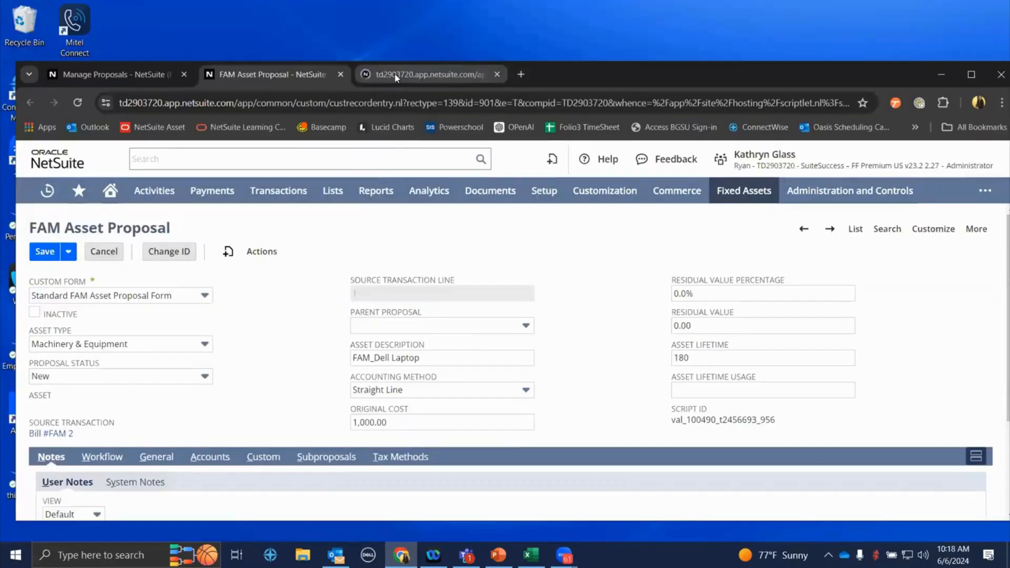
pyautogui.click(396, 78)
pyautogui.doubleClick(545, 65)
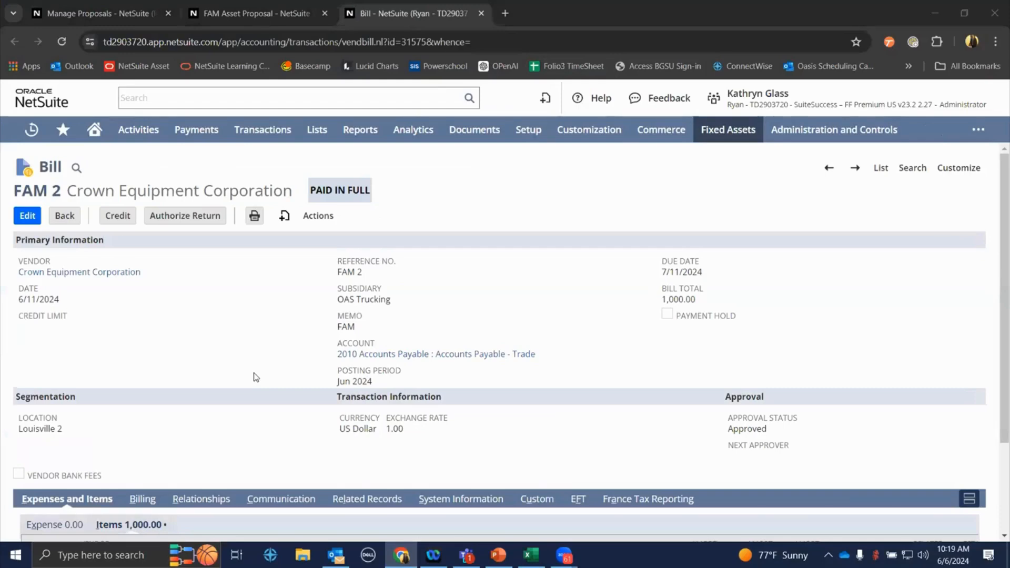
pyautogui.scroll(-3, 255, 377)
pyautogui.scroll(3, 196, 314)
pyautogui.scroll(-2, 136, 295)
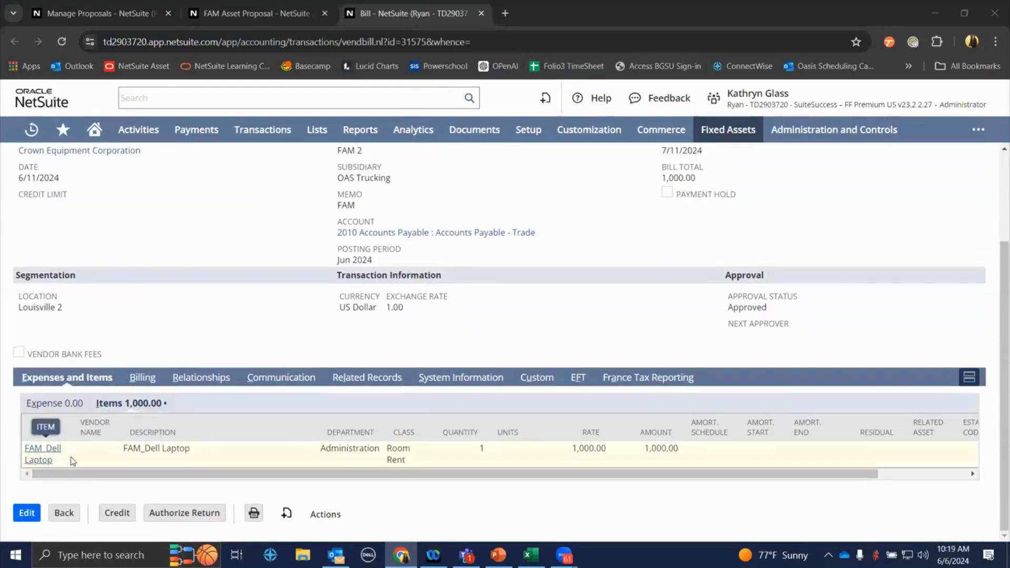
# - Open the bill's FAM_Dell Laptop item in a separate browser tab and review its item type and accounting accounts
pyautogui.rightClick(47, 456)
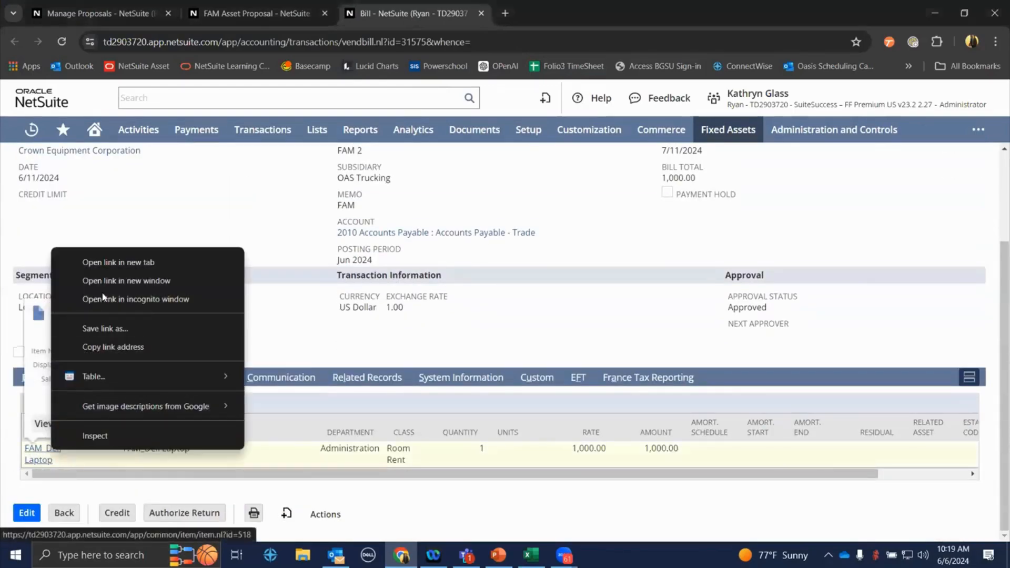
pyautogui.click(111, 262)
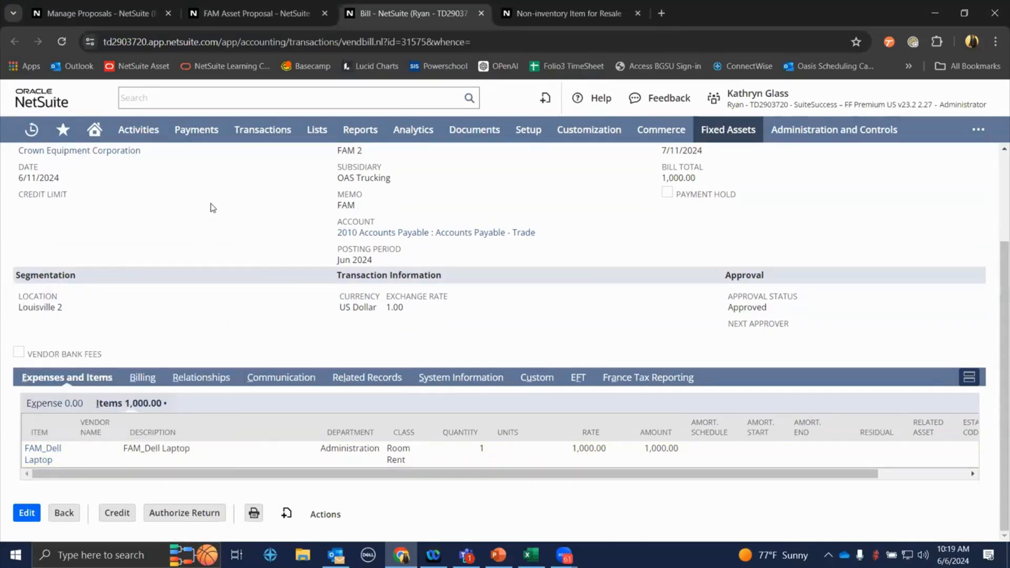
pyautogui.click(559, 13)
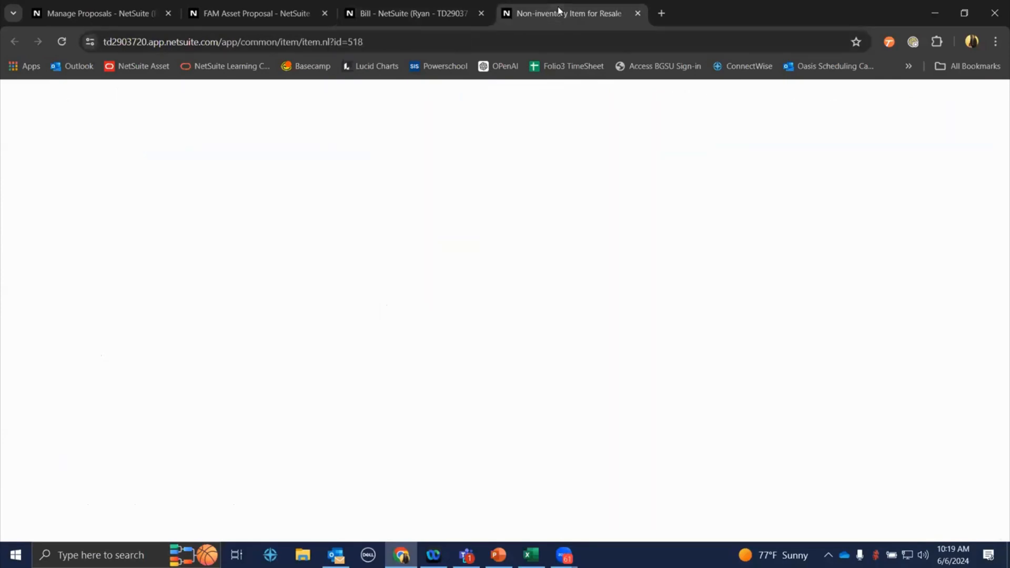
pyautogui.moveTo(40, 167); pyautogui.dragTo(255, 173)
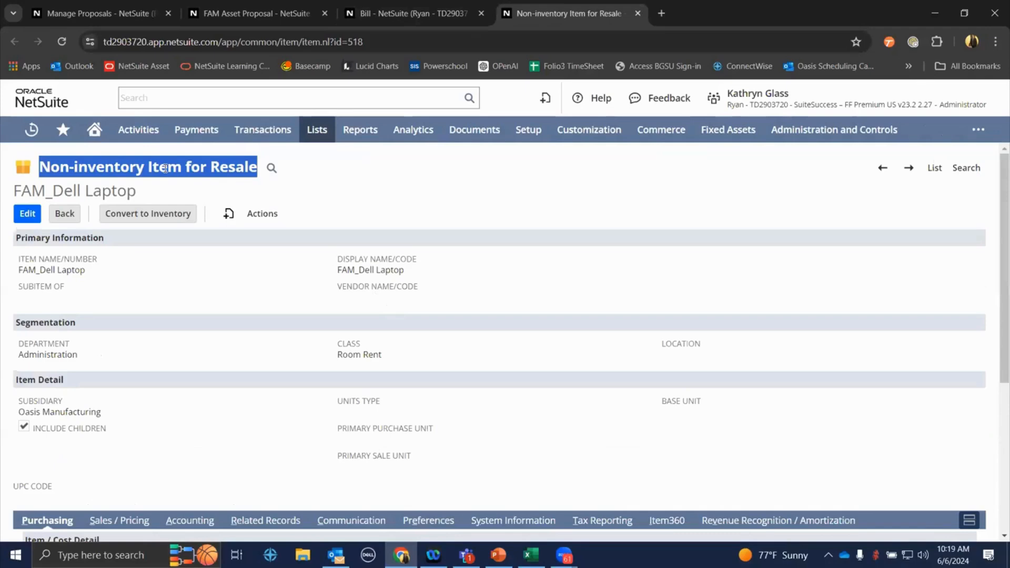
pyautogui.scroll(-3, 153, 387)
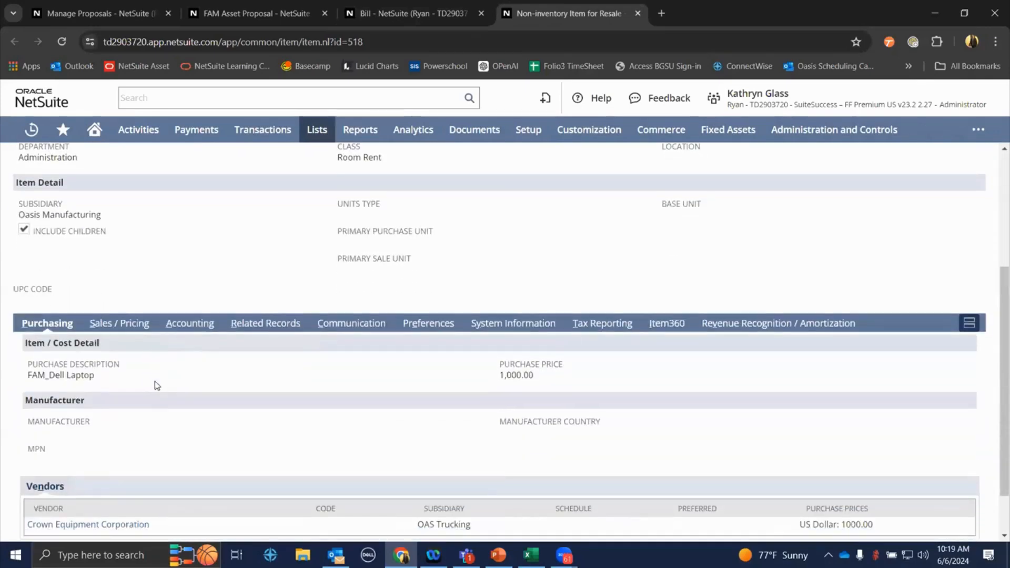
pyautogui.click(197, 323)
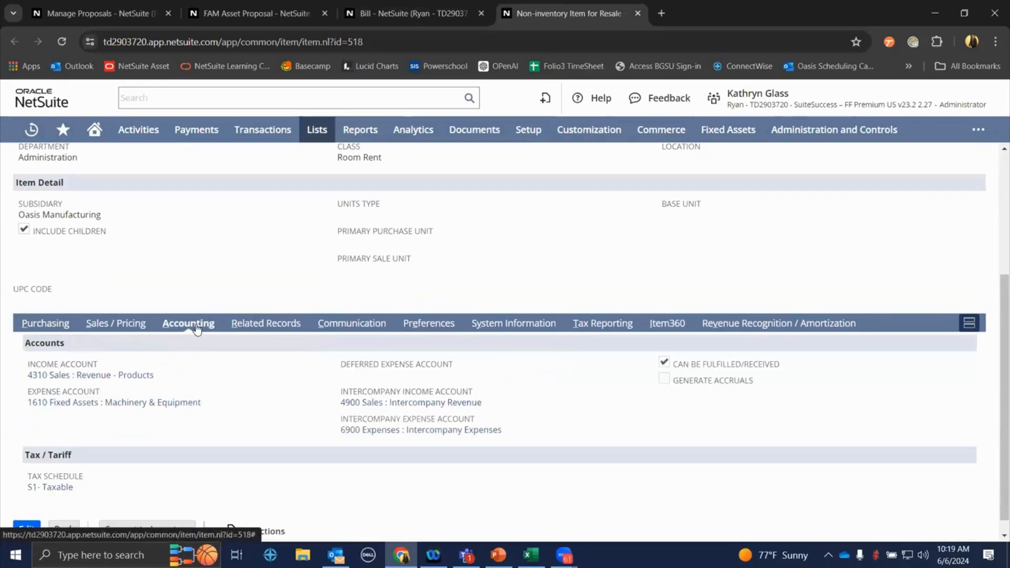
pyautogui.scroll(-1, 153, 357)
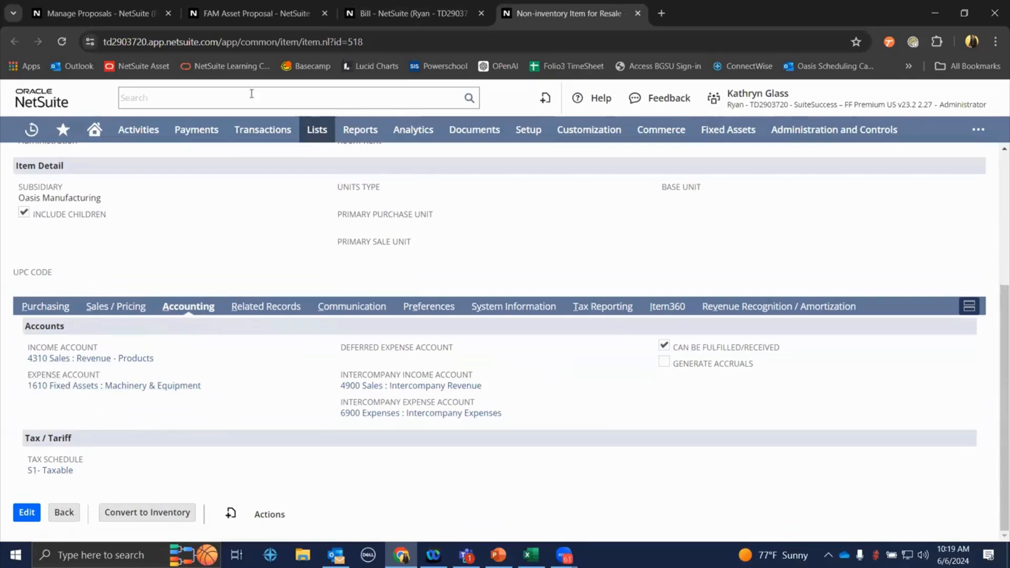
# - Return to the Manage Proposals page and select the FAM_Dell Laptop proposal
pyautogui.click(265, 19)
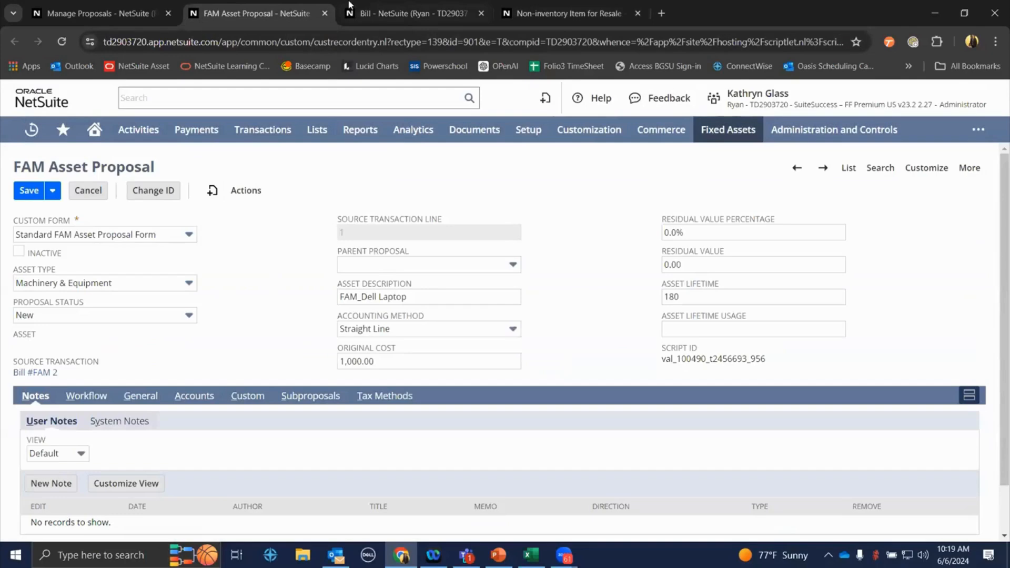
pyautogui.click(118, 11)
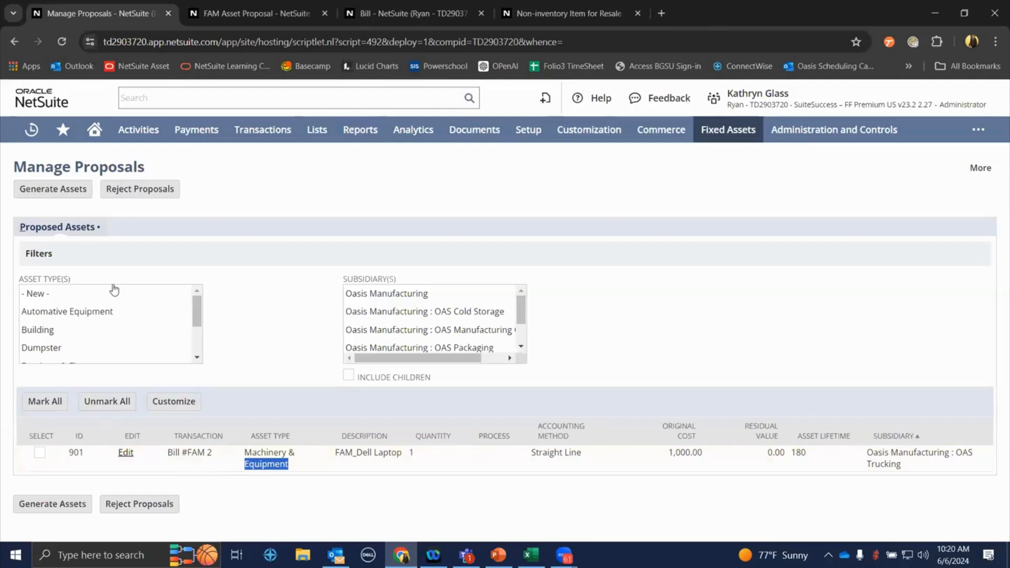
pyautogui.click(41, 456)
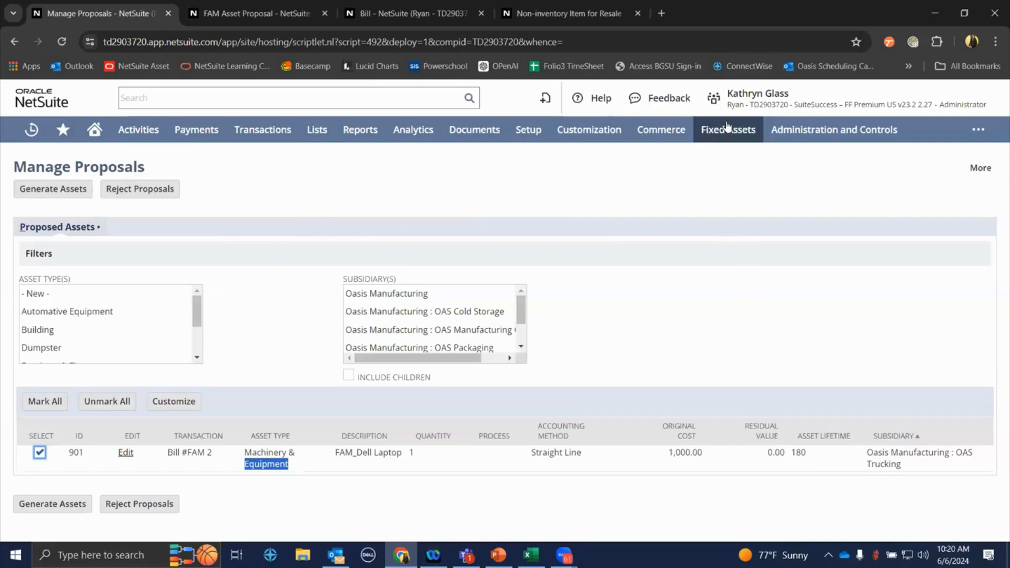
# - Go to the FAM Asset List, leaving the Manage Proposals page without generating assets, and look over the listed assets
pyautogui.moveTo(727, 130)
pyautogui.moveTo(755, 208)
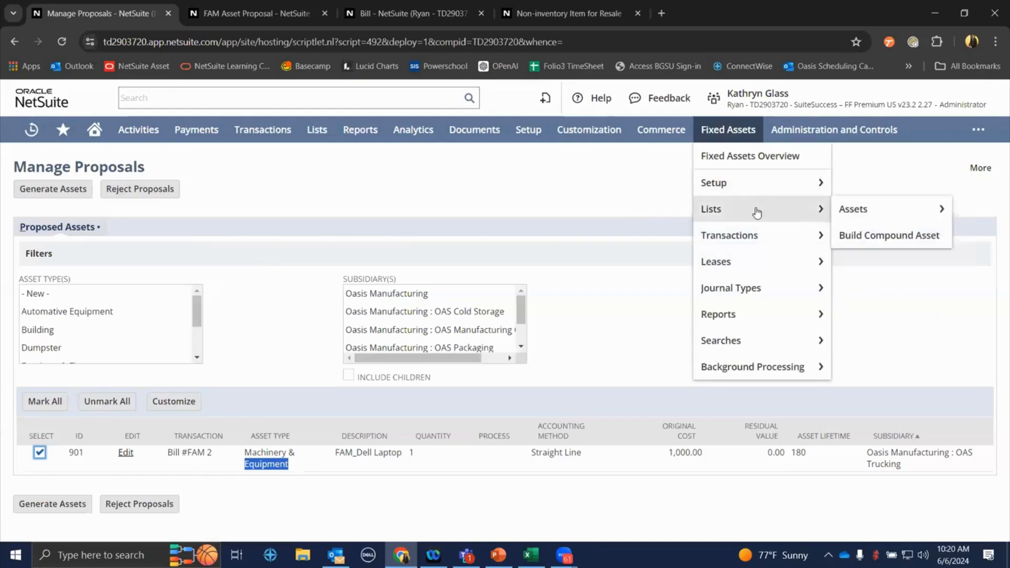
pyautogui.click(853, 213)
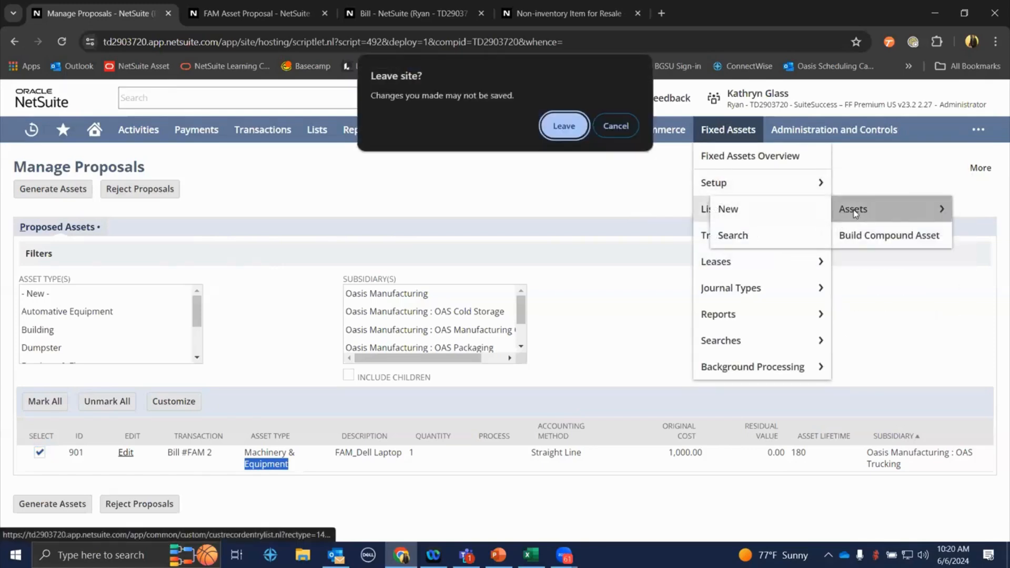
pyautogui.click(554, 136)
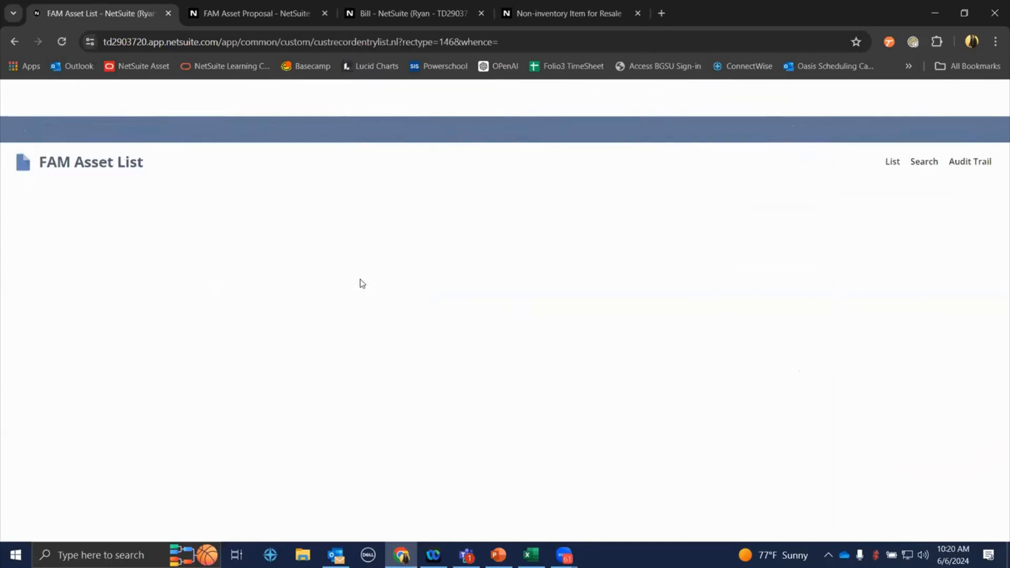
pyautogui.scroll(-1, 369, 337)
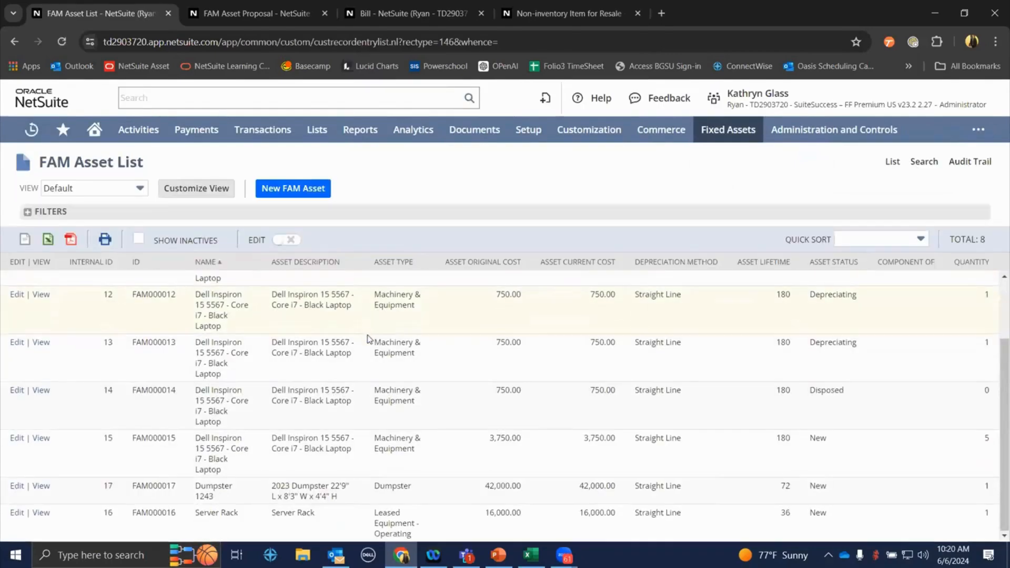
pyautogui.scroll(1, 364, 375)
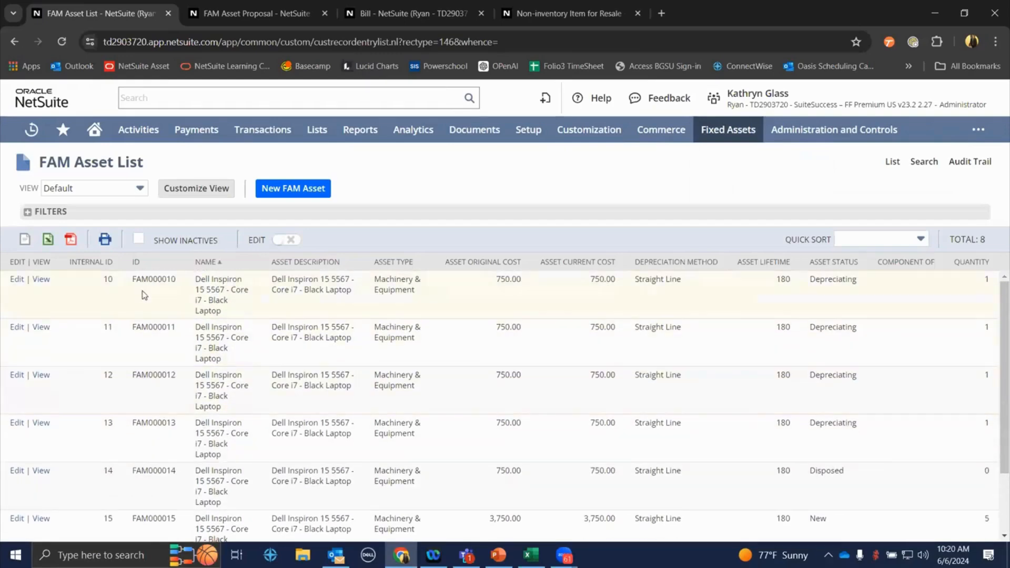
# - Open asset FAM000010 for viewing in a separate browser tab and switch to that tab
pyautogui.rightClick(45, 285)
pyautogui.click(81, 295)
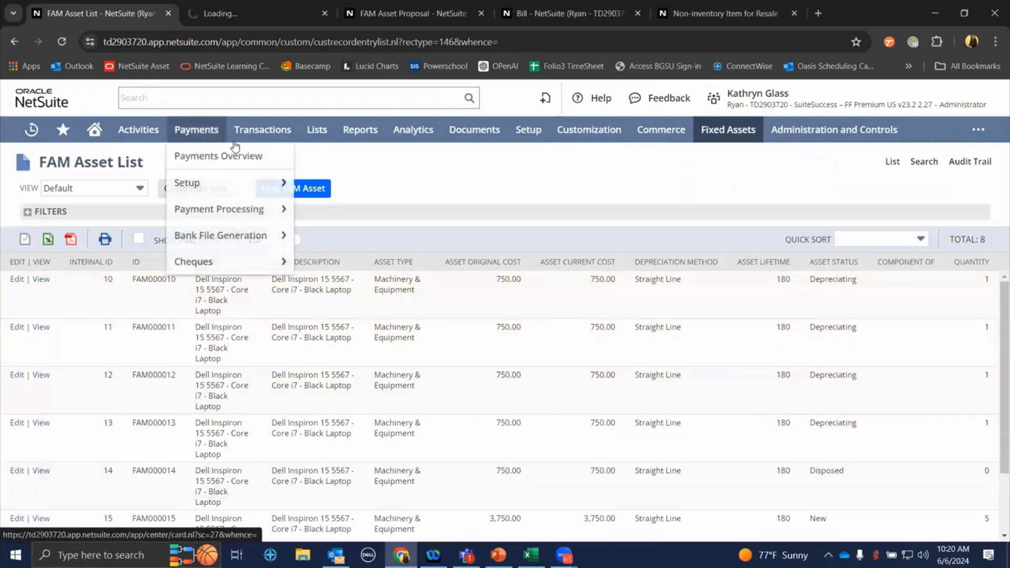
pyautogui.moveTo(263, 130)
pyautogui.moveTo(285, 182)
pyautogui.moveTo(411, 182)
pyautogui.click(263, 14)
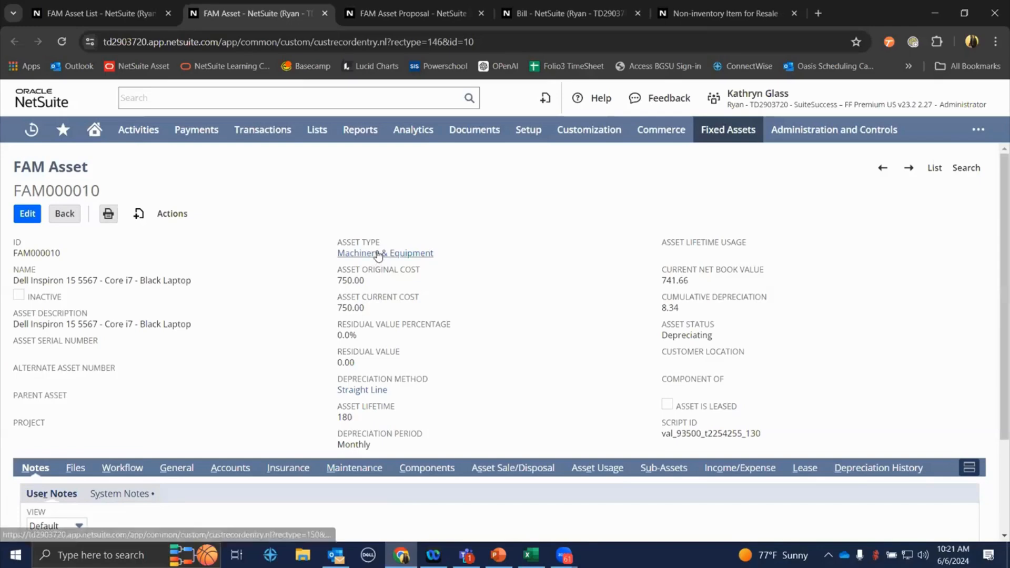
# - Review the asset's original cost, depreciation method, lifetime and current net book value
pyautogui.doubleClick(350, 281)
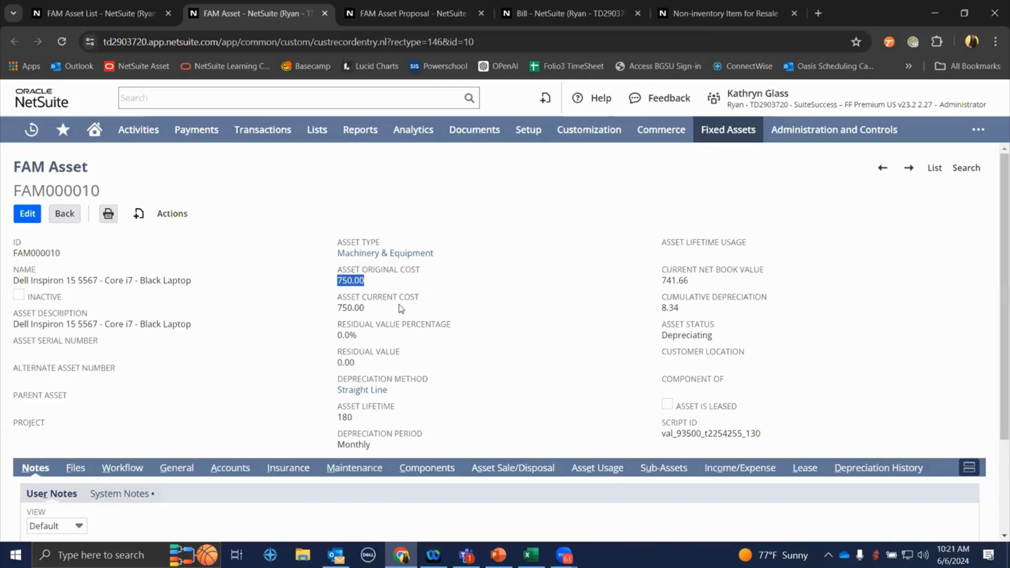
pyautogui.scroll(-2, 432, 355)
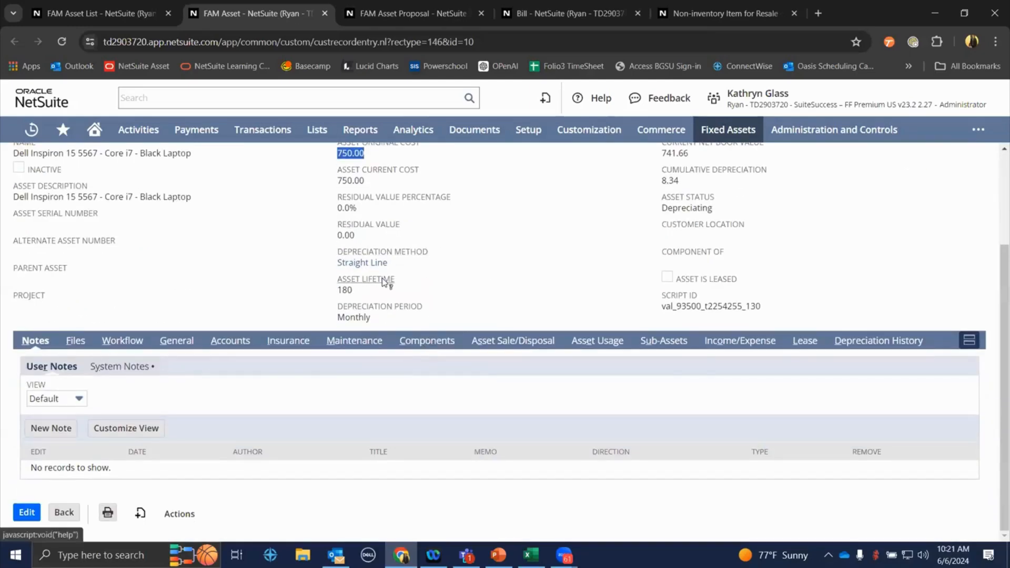
pyautogui.scroll(2, 387, 281)
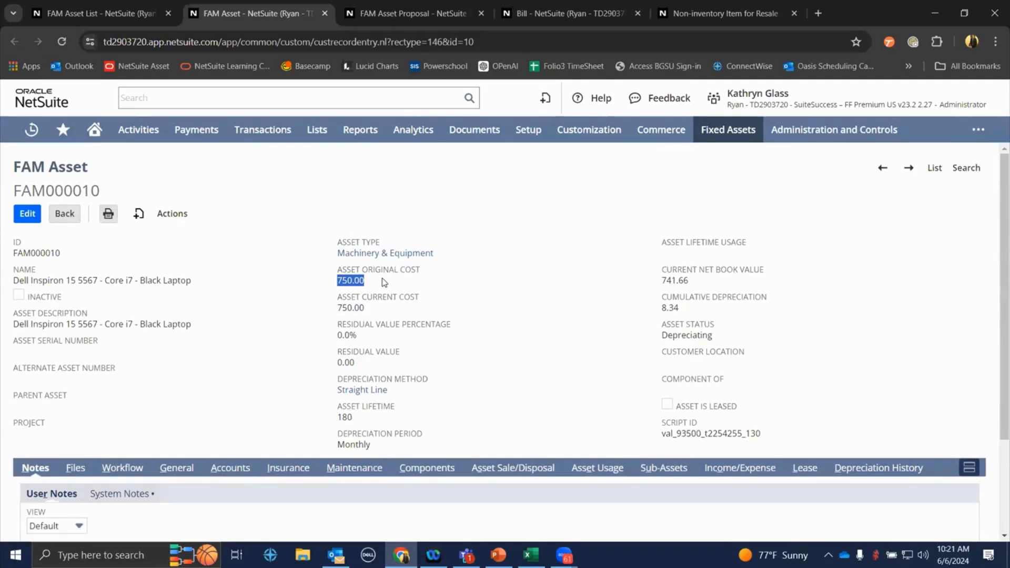
pyautogui.doubleClick(673, 281)
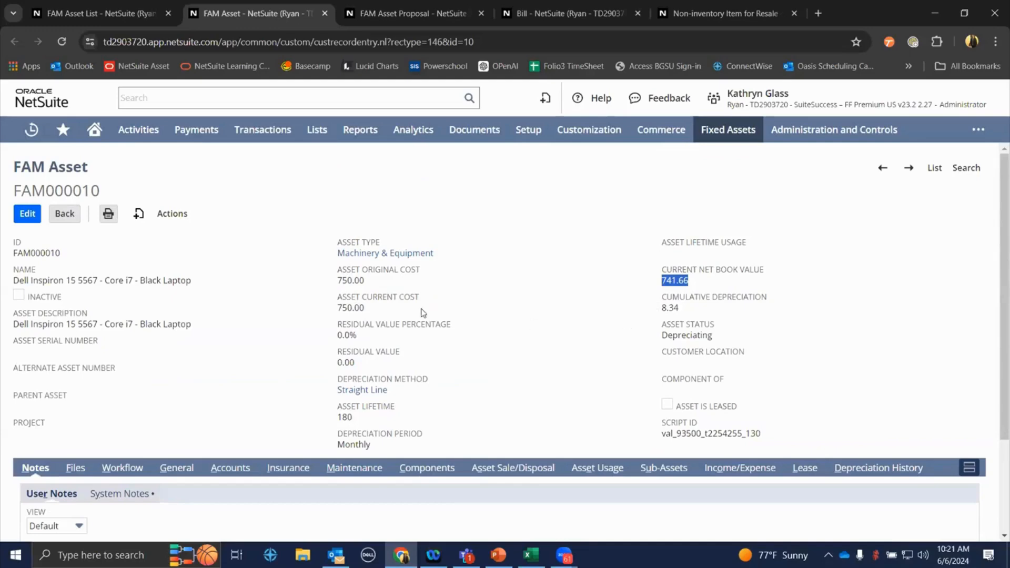
# - Review the asset's general details, including its depreciation dates, supplier, purchase order and parent transaction
pyautogui.scroll(-3, 421, 313)
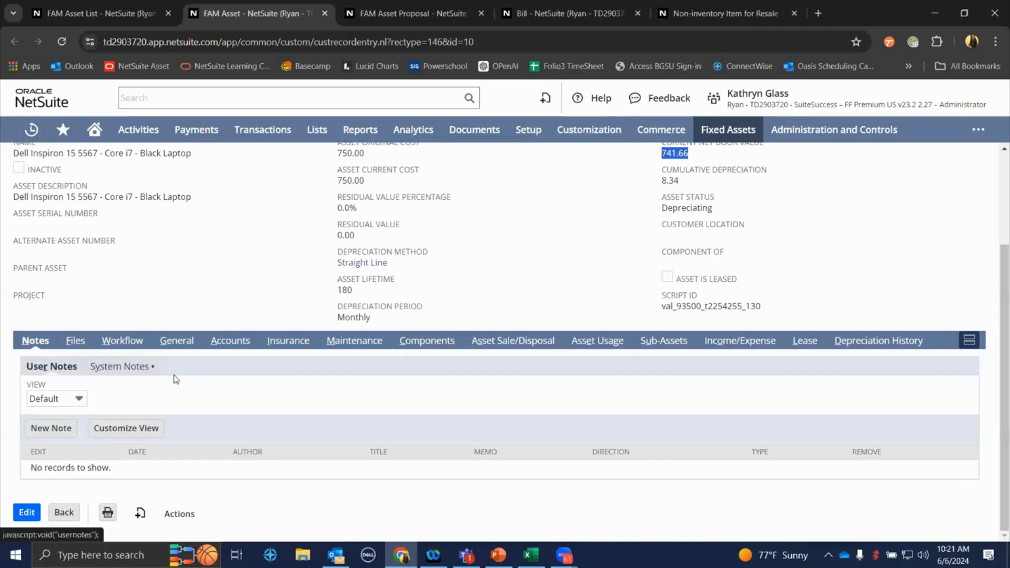
pyautogui.click(177, 341)
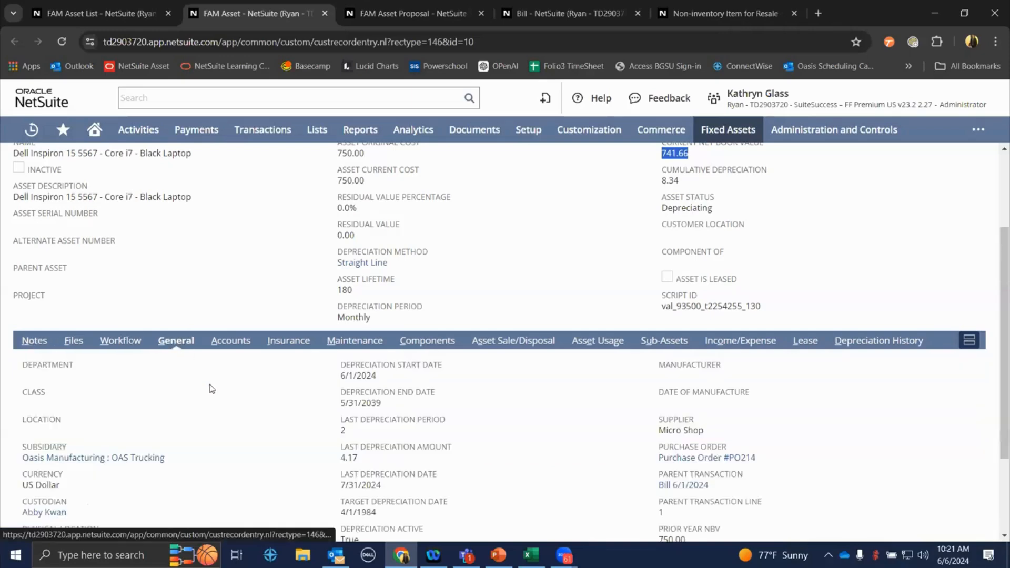
pyautogui.scroll(-3, 214, 392)
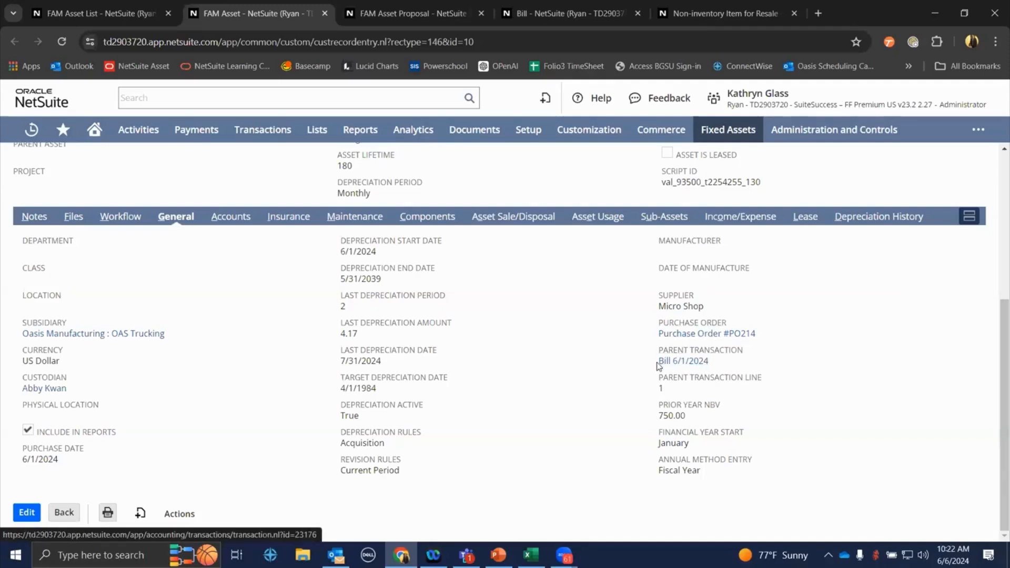
# - Review the asset's accounts, insurance policy and maintenance details
pyautogui.click(232, 216)
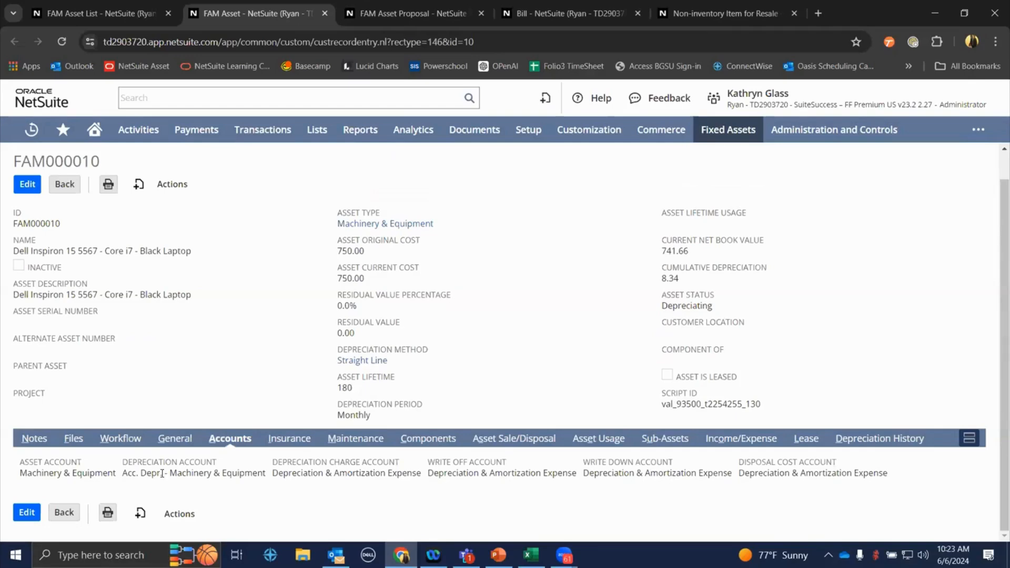
pyautogui.click(287, 439)
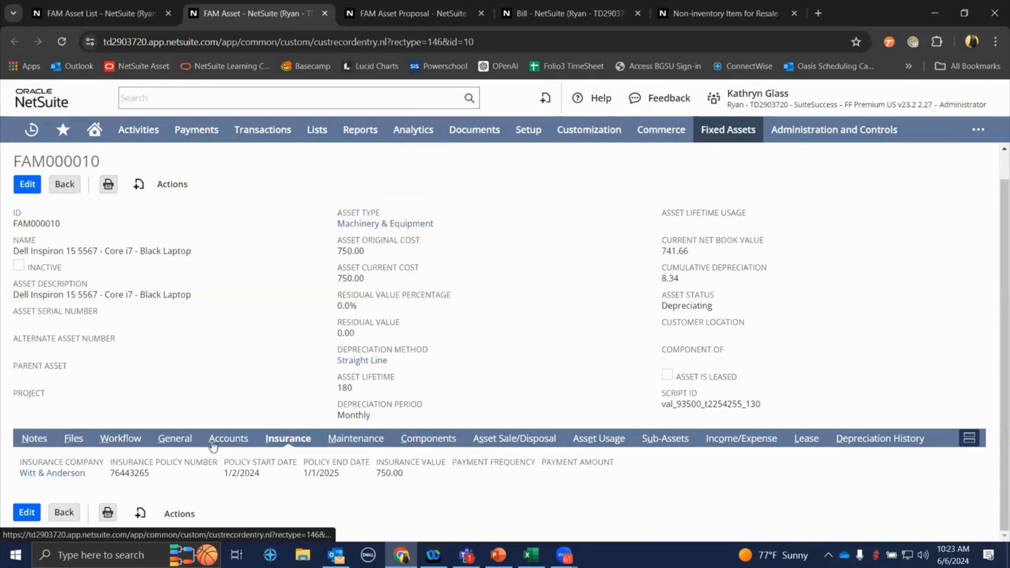
pyautogui.click(356, 439)
pyautogui.scroll(-1, 367, 454)
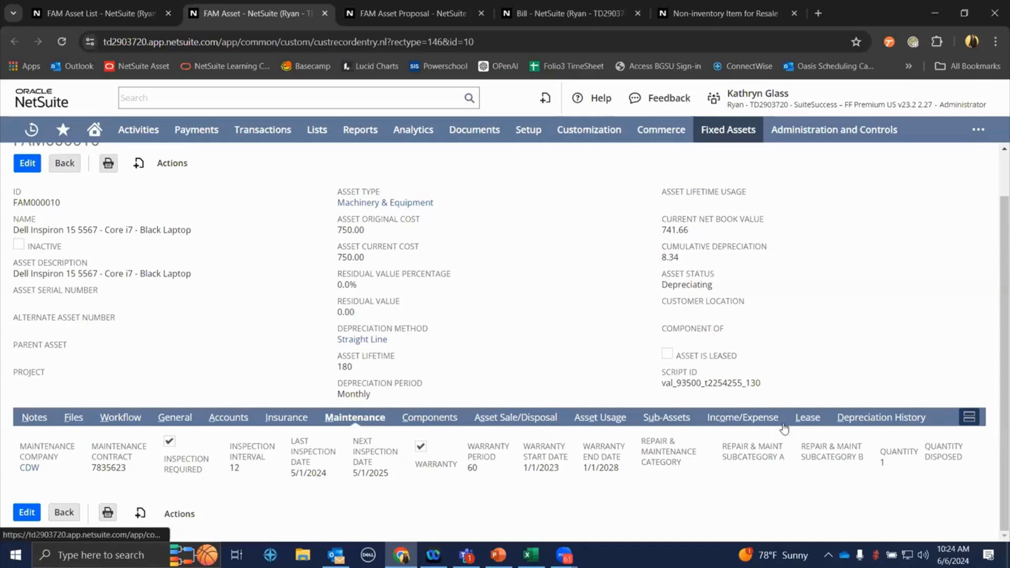
# - Open the asset's accounting-method depreciation histories and go through the schedule down to the acquisition entry
pyautogui.click(863, 420)
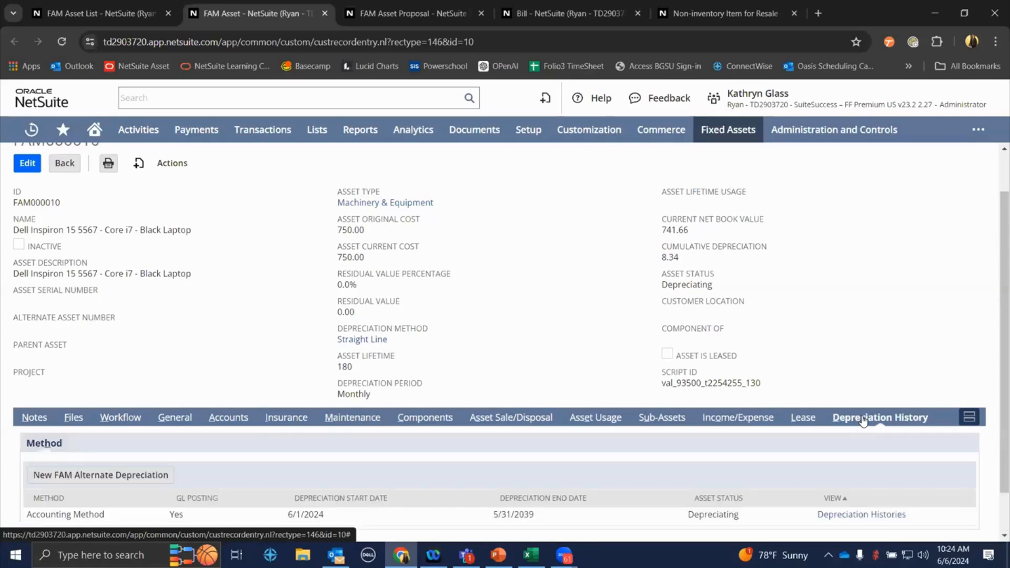
pyautogui.scroll(-1, 858, 423)
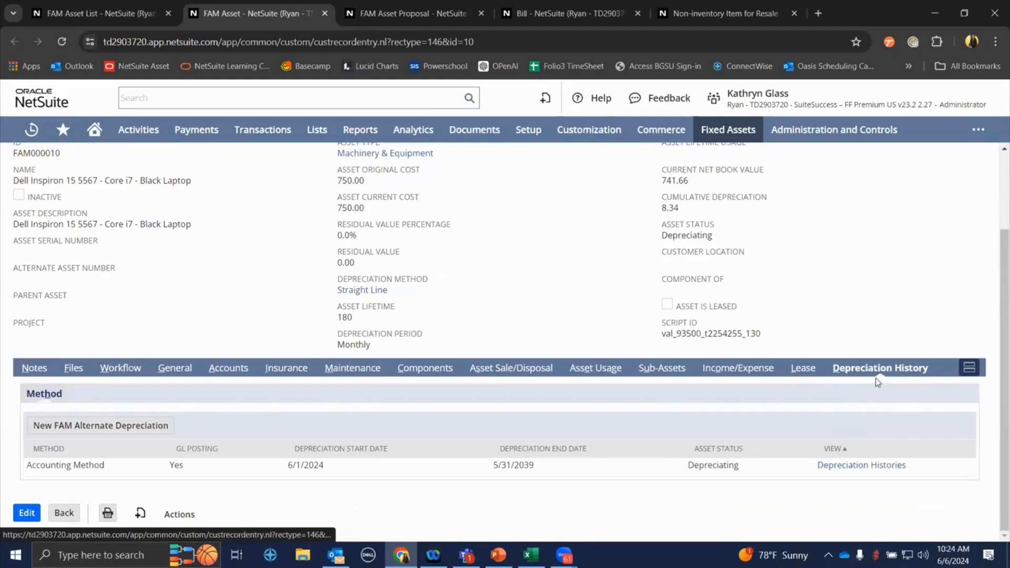
pyautogui.click(875, 467)
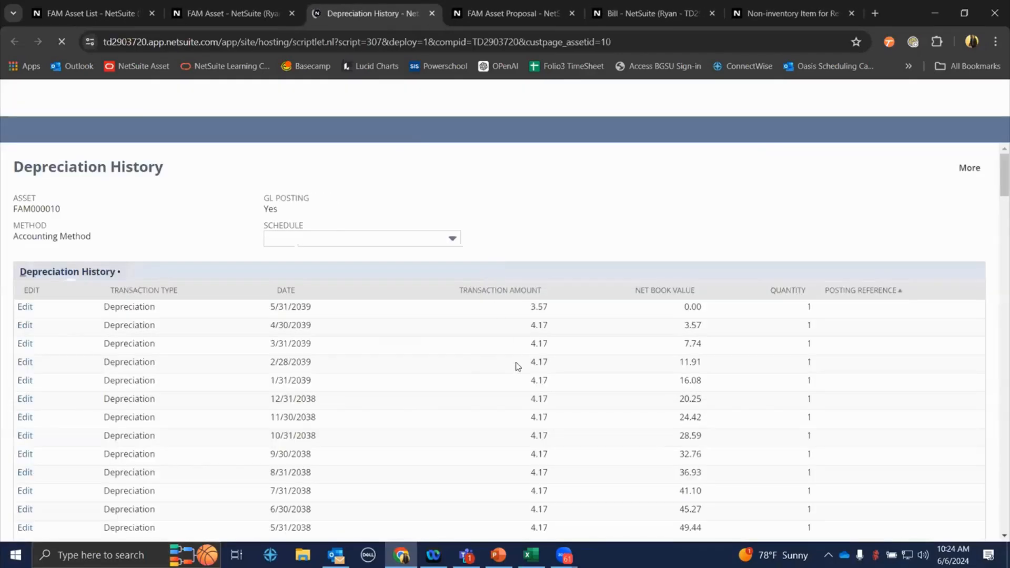
pyautogui.scroll(-12, 492, 379)
pyautogui.scroll(-20, 492, 379)
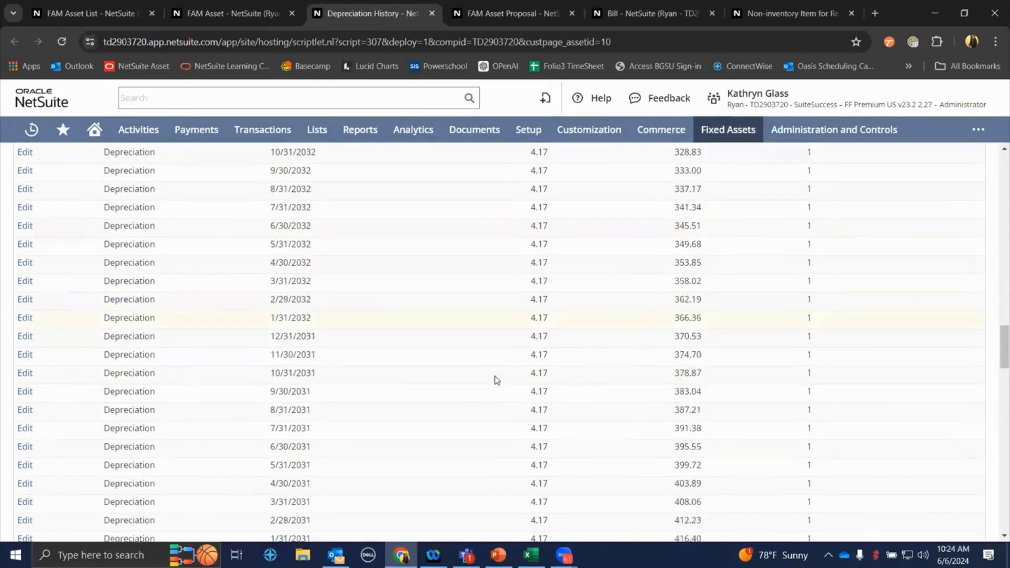
pyautogui.scroll(-15, 314, 251)
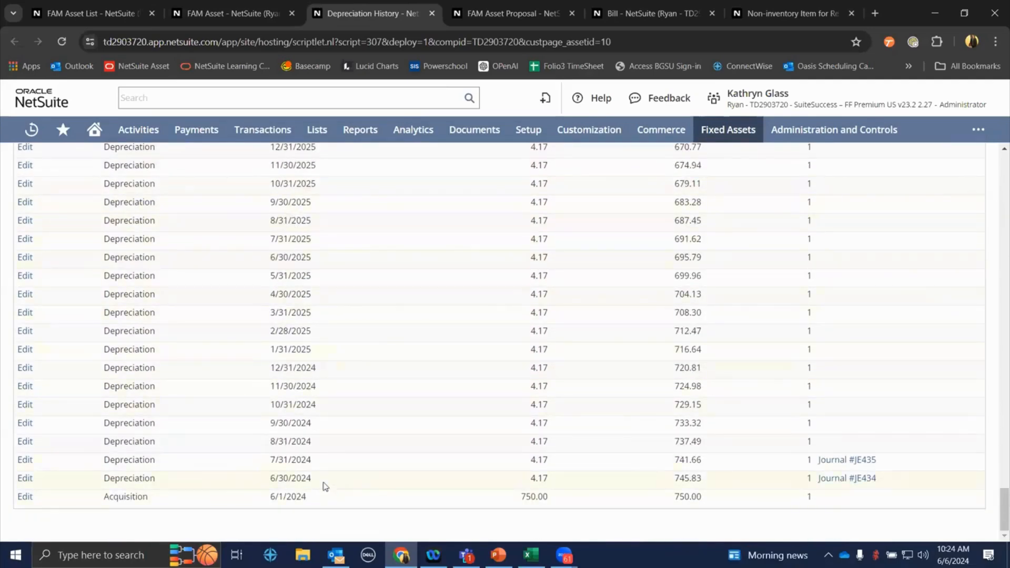
# - Examine the monthly depreciation amounts and net book values of the earliest entries in the schedule
pyautogui.doubleClick(538, 478)
pyautogui.doubleClick(540, 458)
pyautogui.doubleClick(541, 442)
pyautogui.doubleClick(710, 494)
pyautogui.doubleClick(543, 478)
pyautogui.doubleClick(685, 479)
# - Open the journal posted for the 6/30/2024 depreciation in a separate browser tab and review its debit and credit lines
pyautogui.rightClick(834, 482)
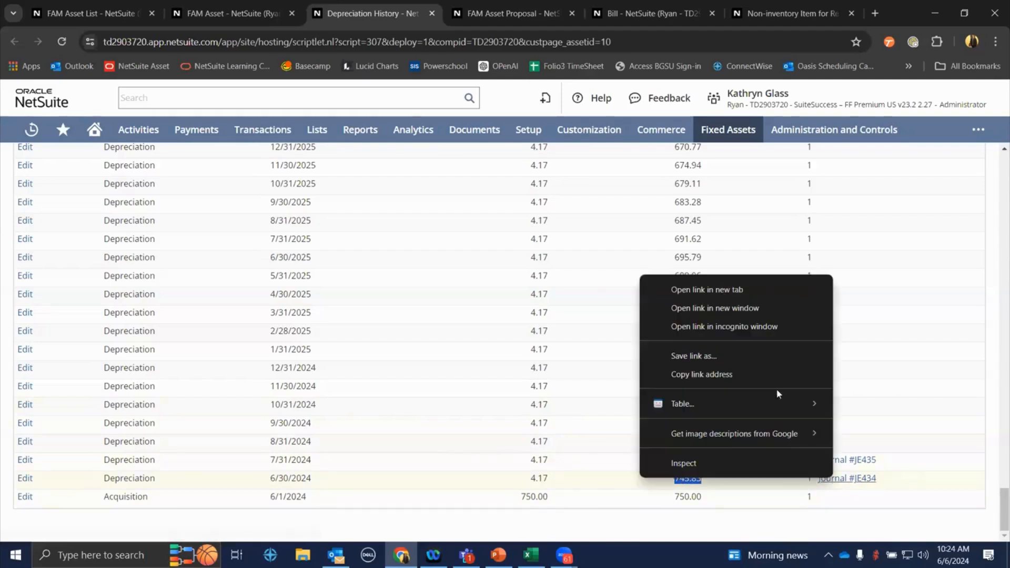
pyautogui.click(739, 290)
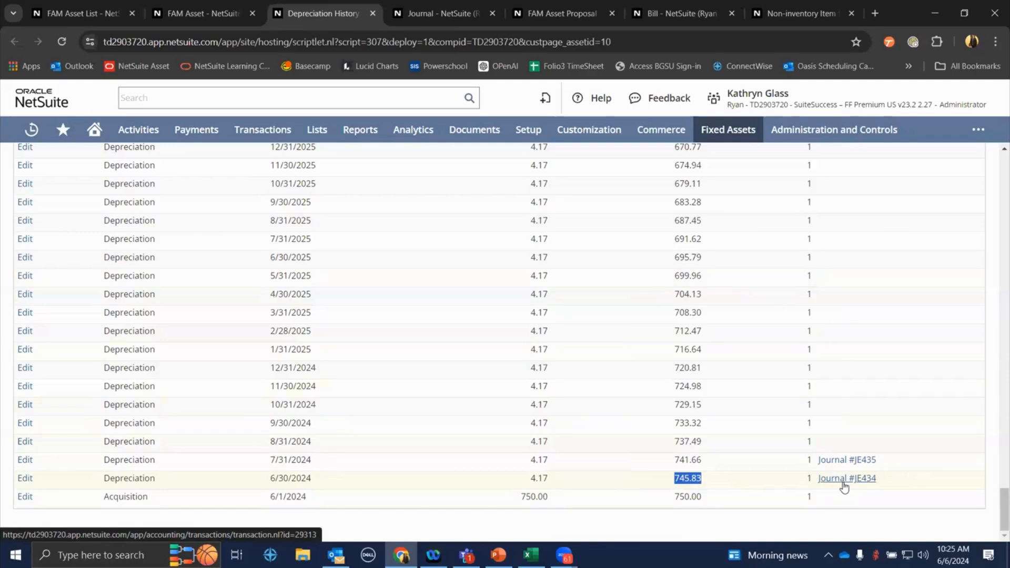
pyautogui.click(406, 13)
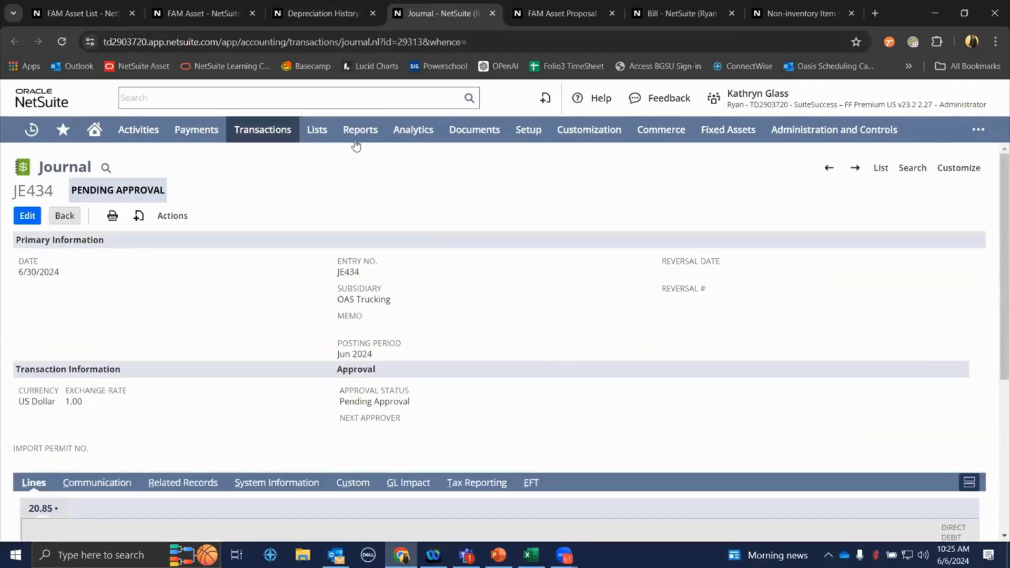
pyautogui.scroll(-4, 214, 273)
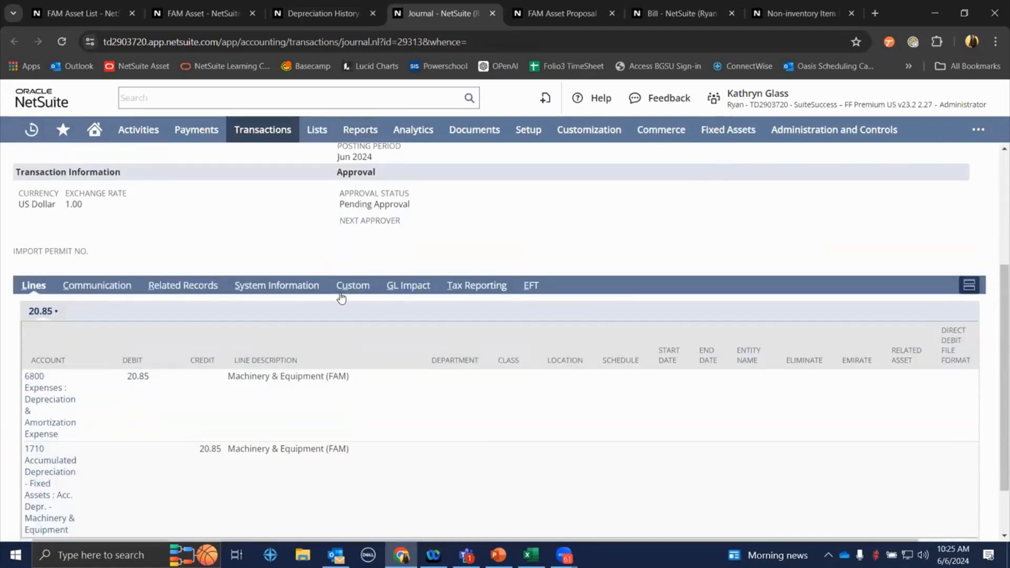
pyautogui.scroll(-2, 221, 363)
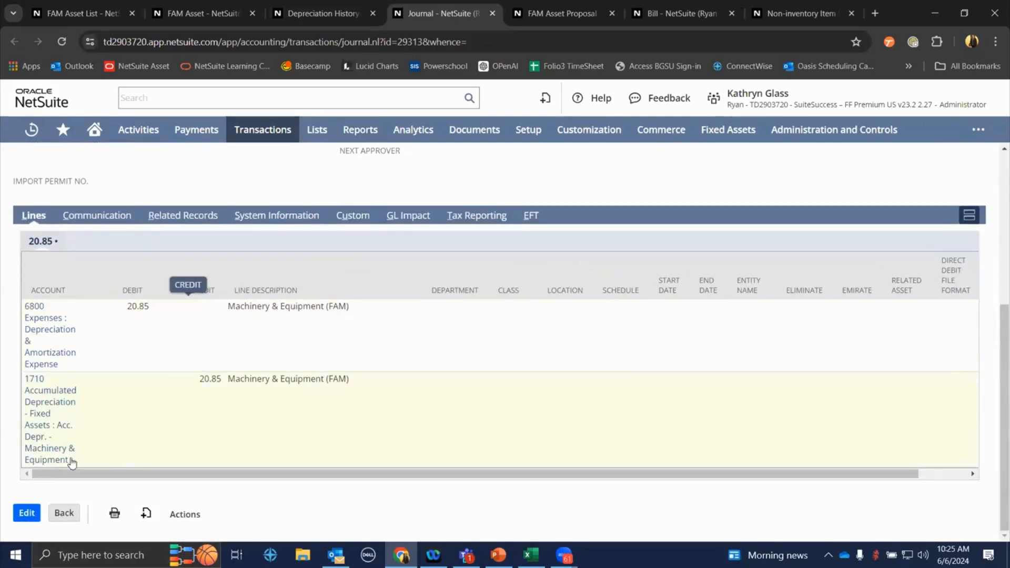
pyautogui.scroll(5, 277, 371)
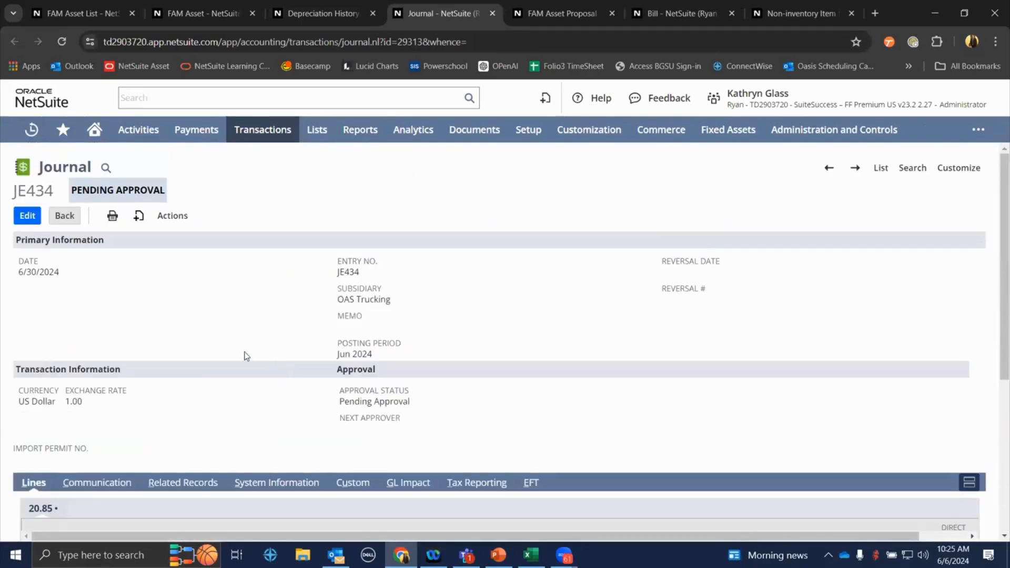
# - Return to the depreciation history's browser tab and open the Asset Depreciation transaction page from there
pyautogui.click(344, 14)
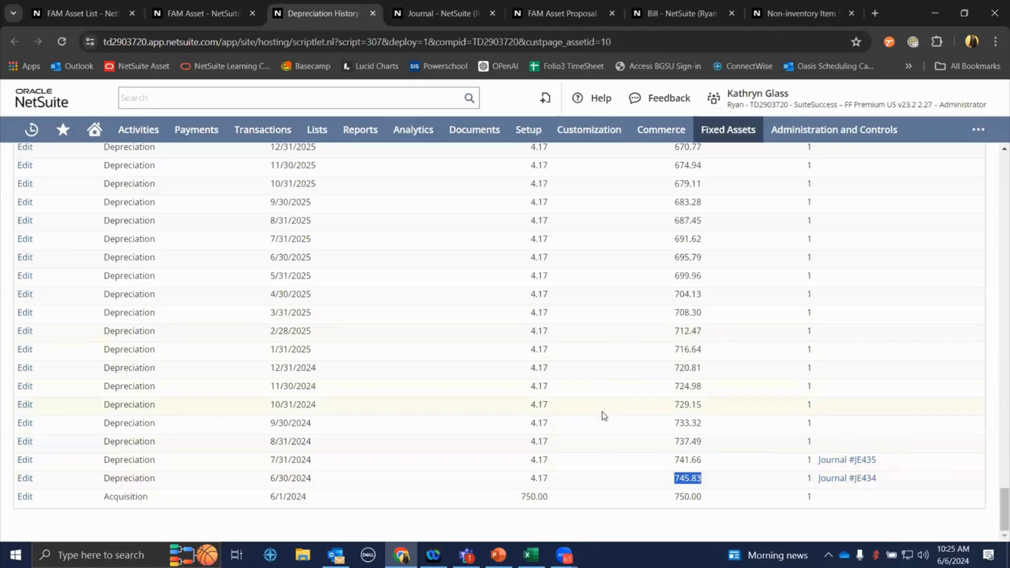
pyautogui.scroll(20, 604, 416)
pyautogui.scroll(20, 610, 391)
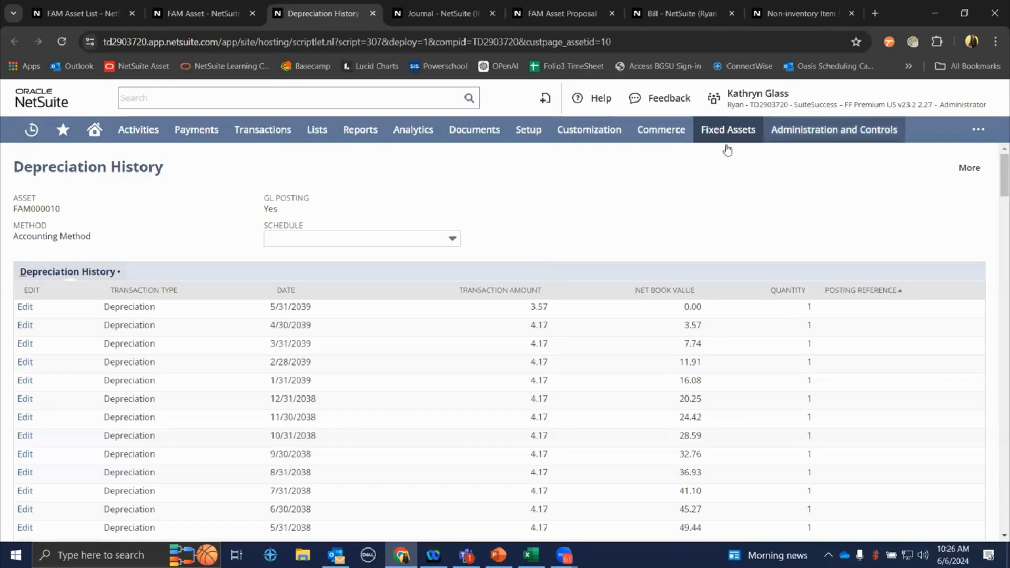
pyautogui.moveTo(737, 131)
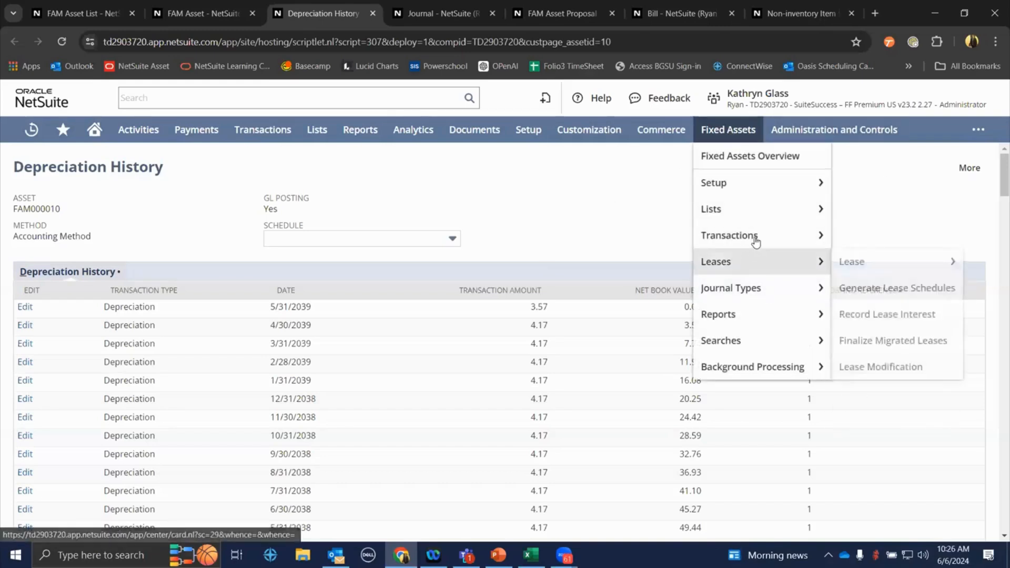
pyautogui.moveTo(758, 239)
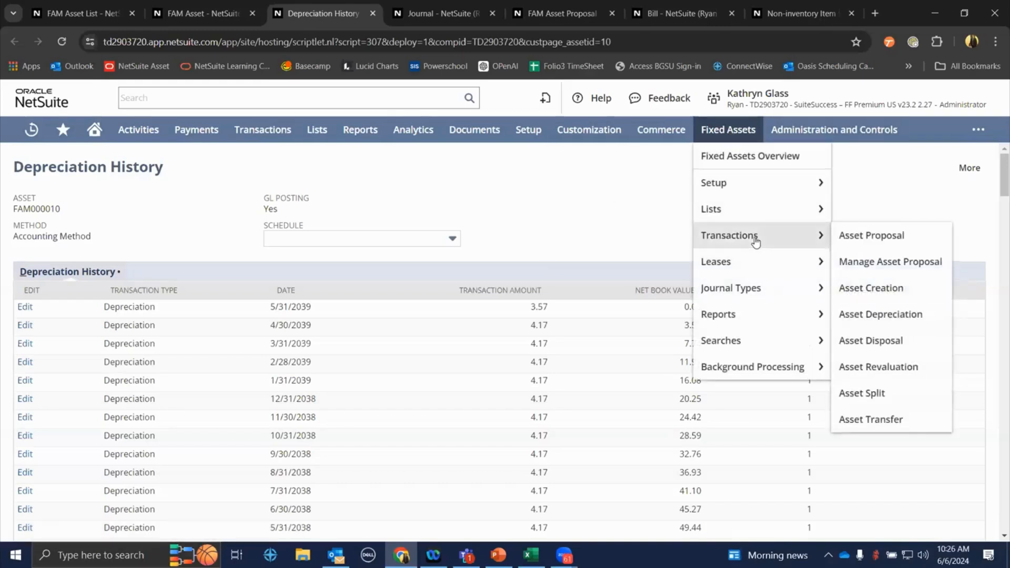
pyautogui.click(878, 318)
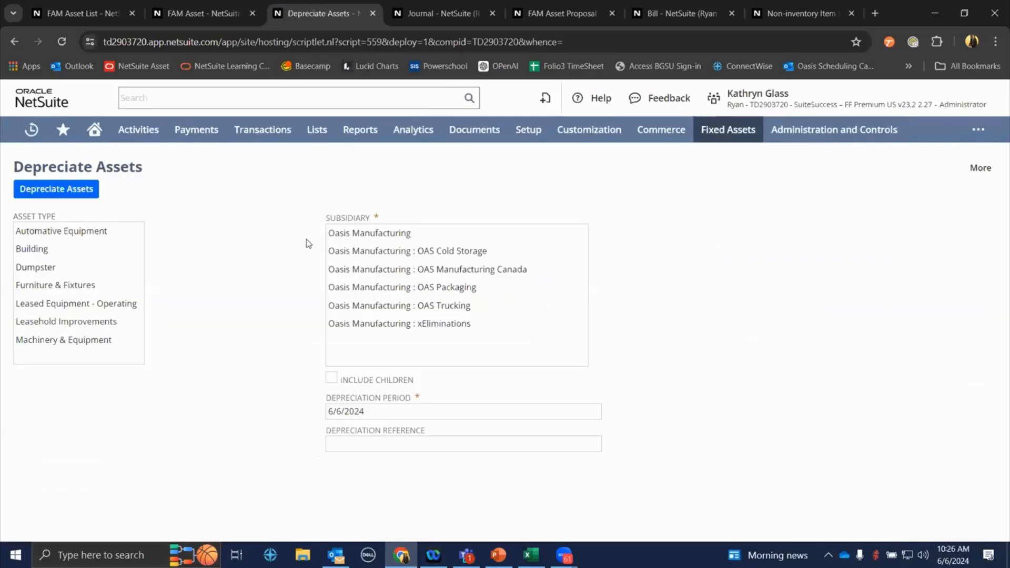
# - Select asset types Automative Equipment through Leased Equipment - Operating and the Oasis Manufacturing subsidiary, including its children
pyautogui.click(70, 234)
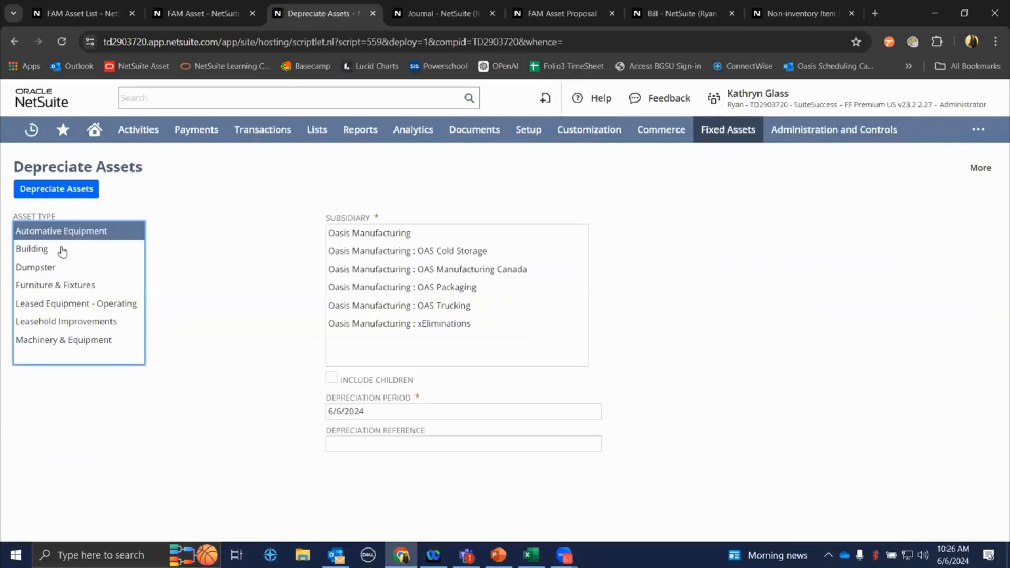
pyautogui.moveTo(63, 251); pyautogui.dragTo(74, 306)
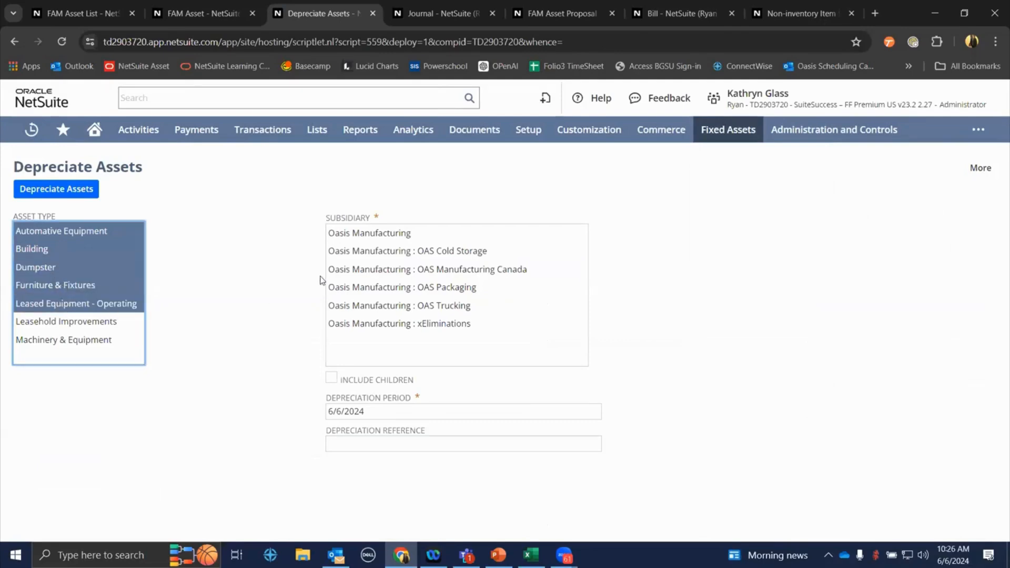
pyautogui.click(359, 239)
pyautogui.click(331, 379)
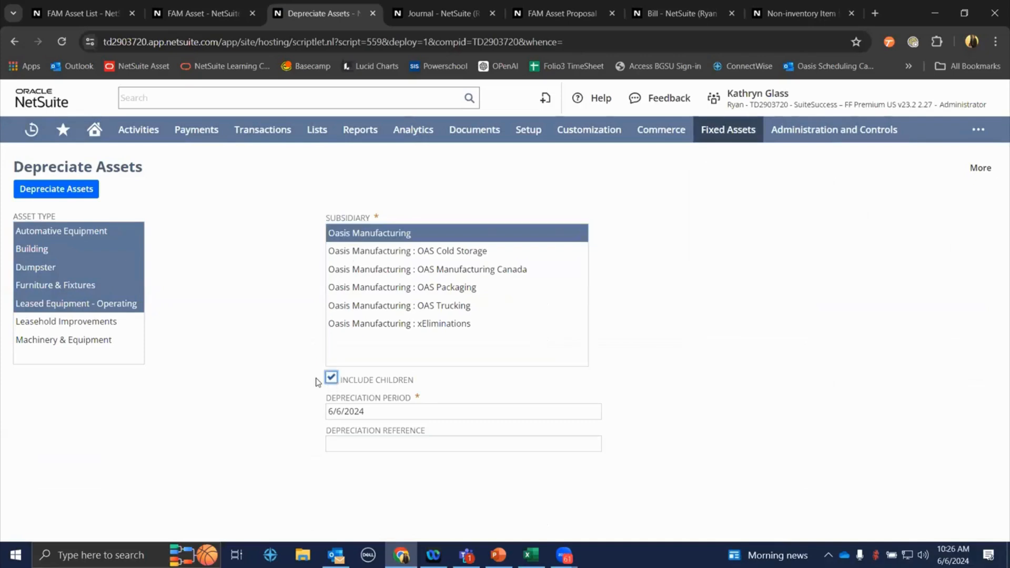
# - Set the depreciation period to 8/2/2024 and submit the asset depreciation run
pyautogui.click(425, 413)
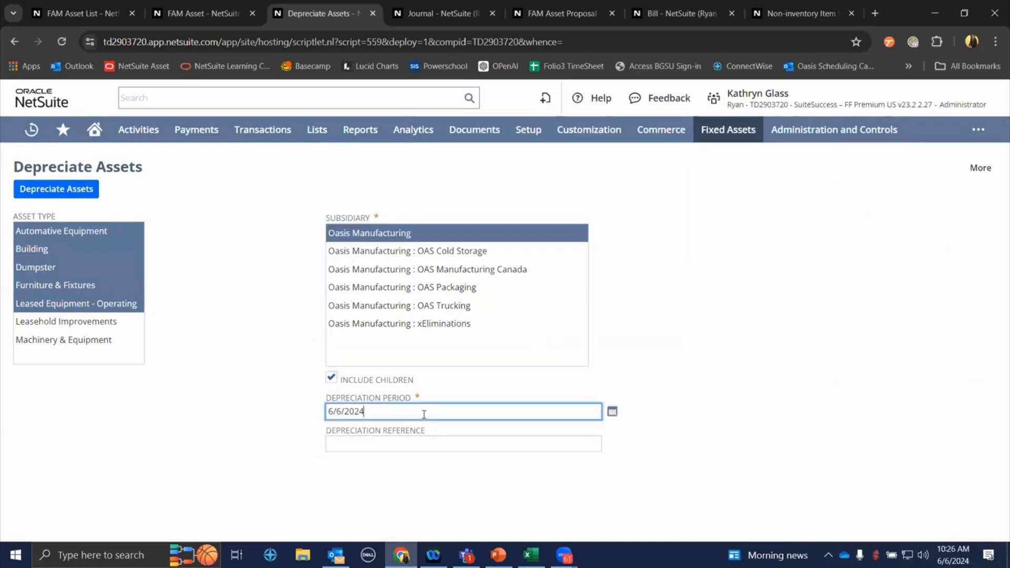
pyautogui.click(612, 412)
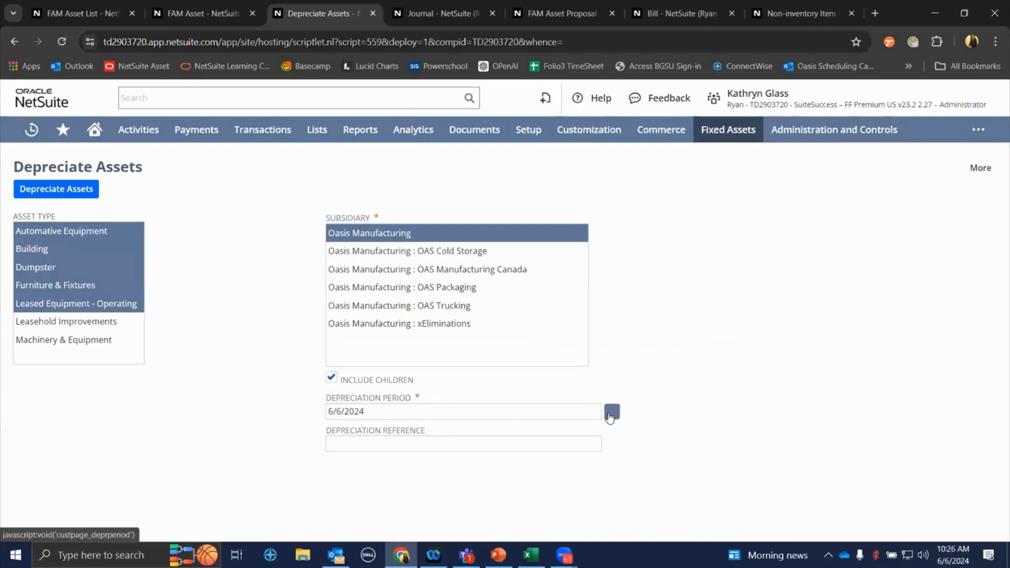
pyautogui.click(606, 431)
pyautogui.click(606, 432)
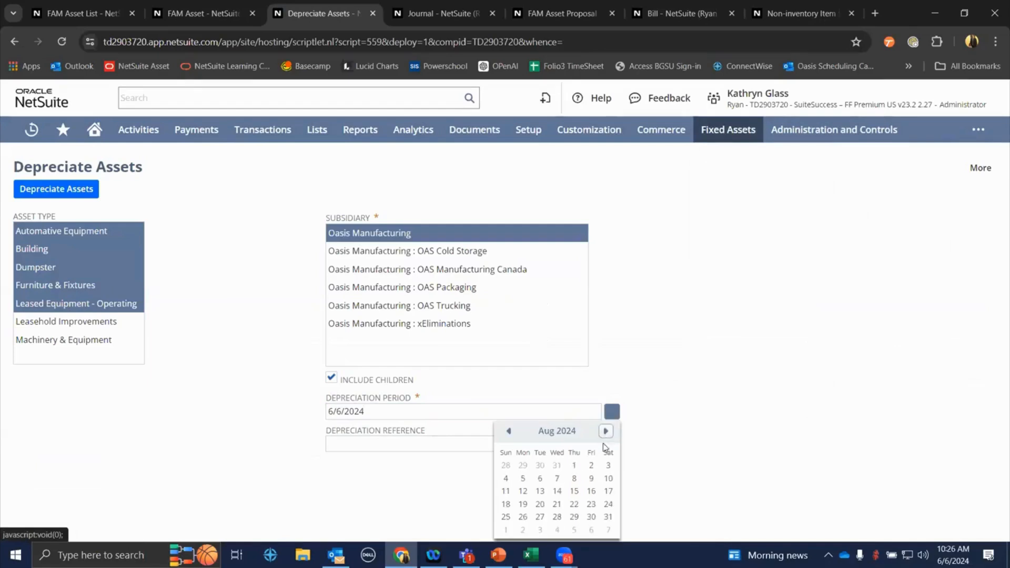
pyautogui.click(591, 470)
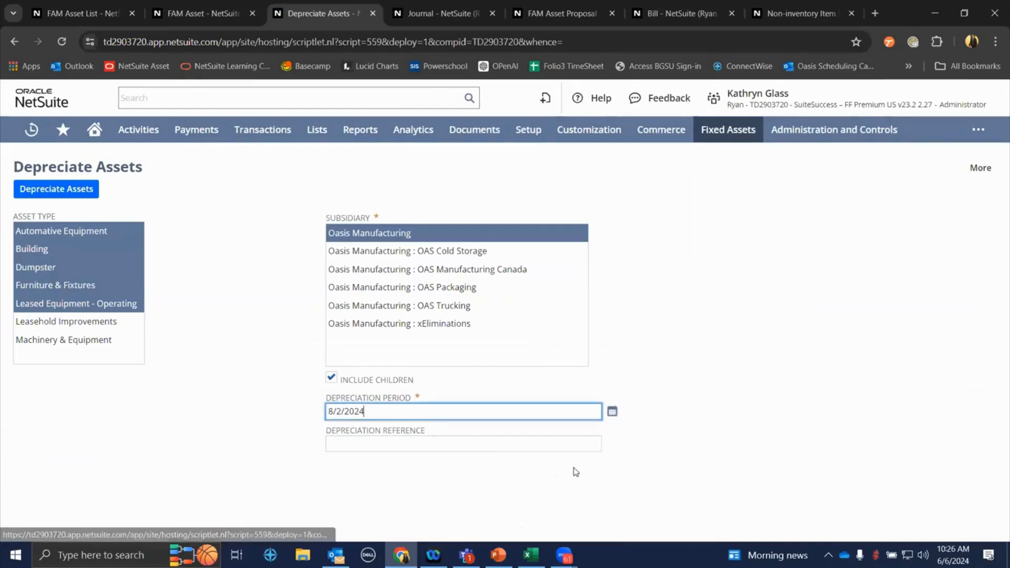
pyautogui.click(77, 196)
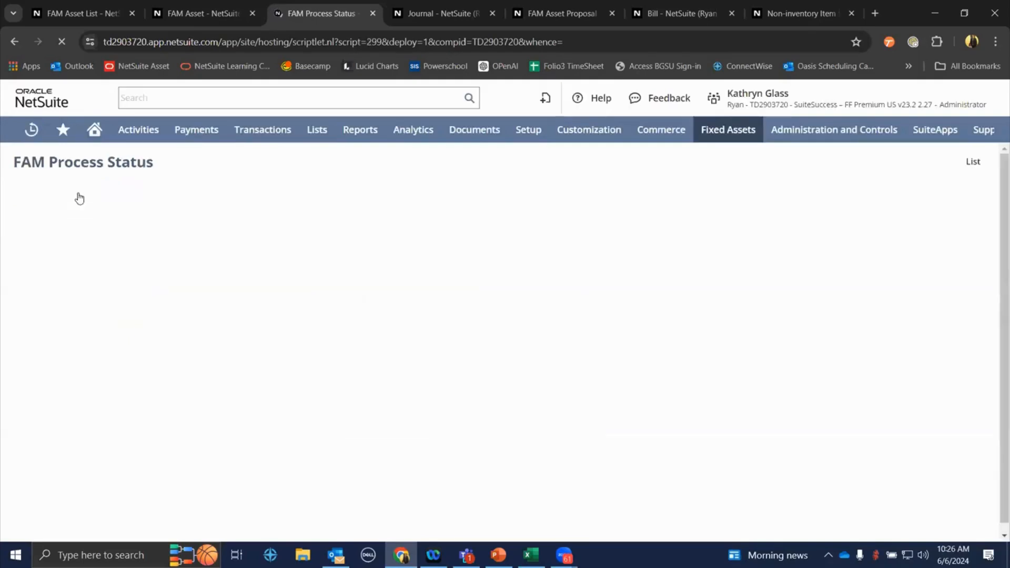
pyautogui.scroll(-1, 168, 354)
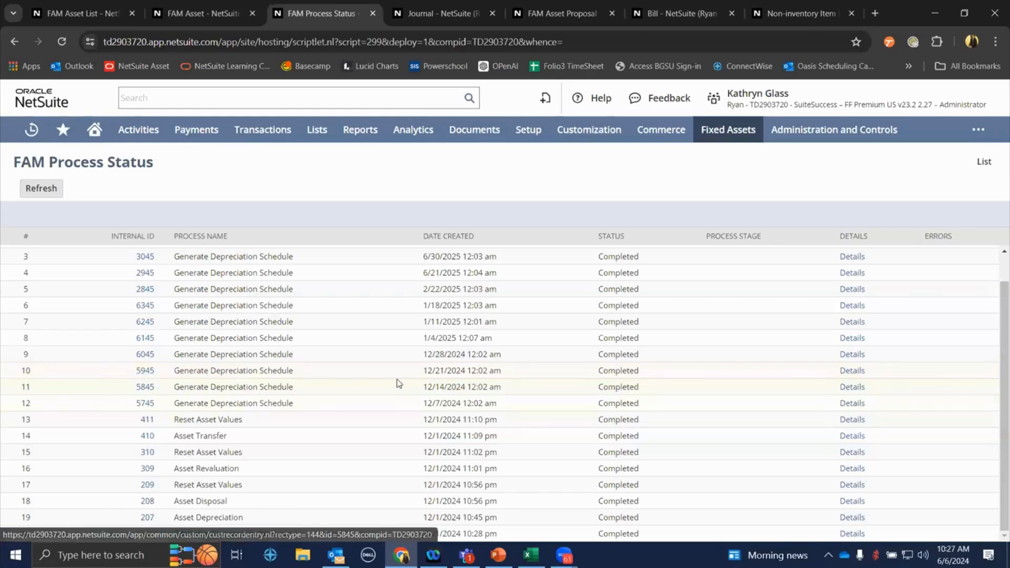
# - Open the fixed assets report generation page and choose Depreciation Schedule Net Book Value as the report type
pyautogui.moveTo(717, 138)
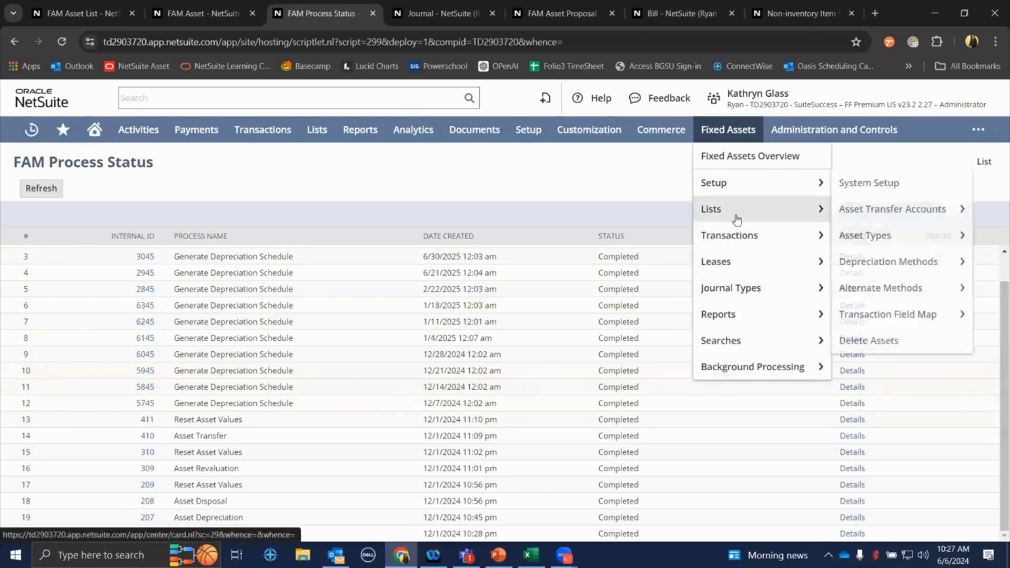
pyautogui.moveTo(739, 235)
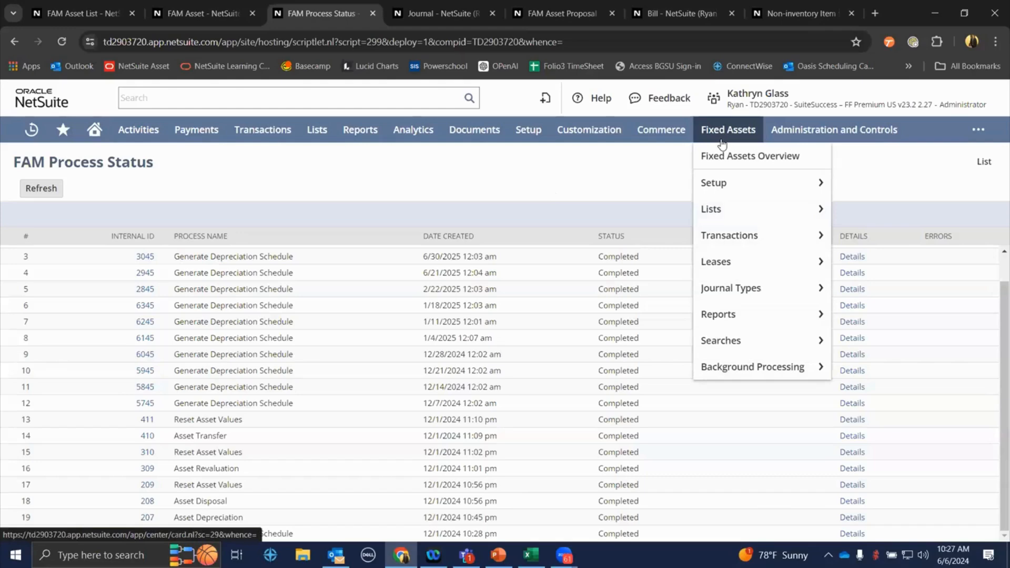
pyautogui.moveTo(747, 321)
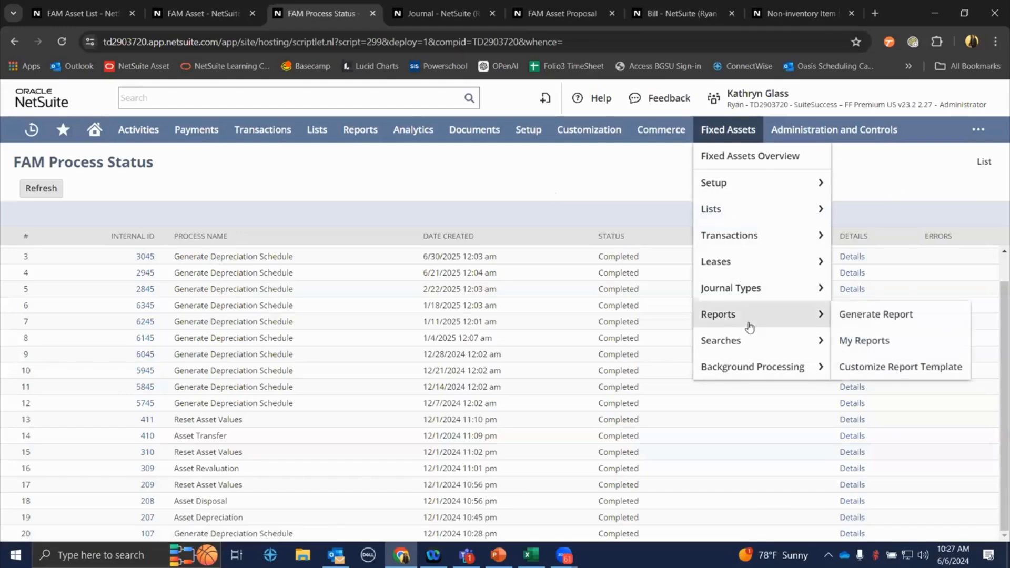
pyautogui.click(853, 315)
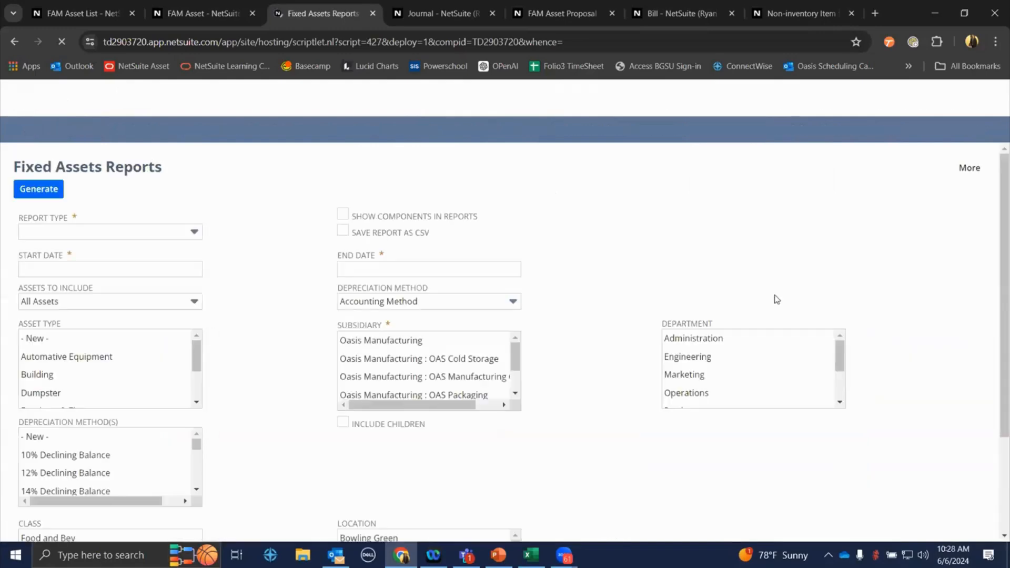
pyautogui.click(121, 234)
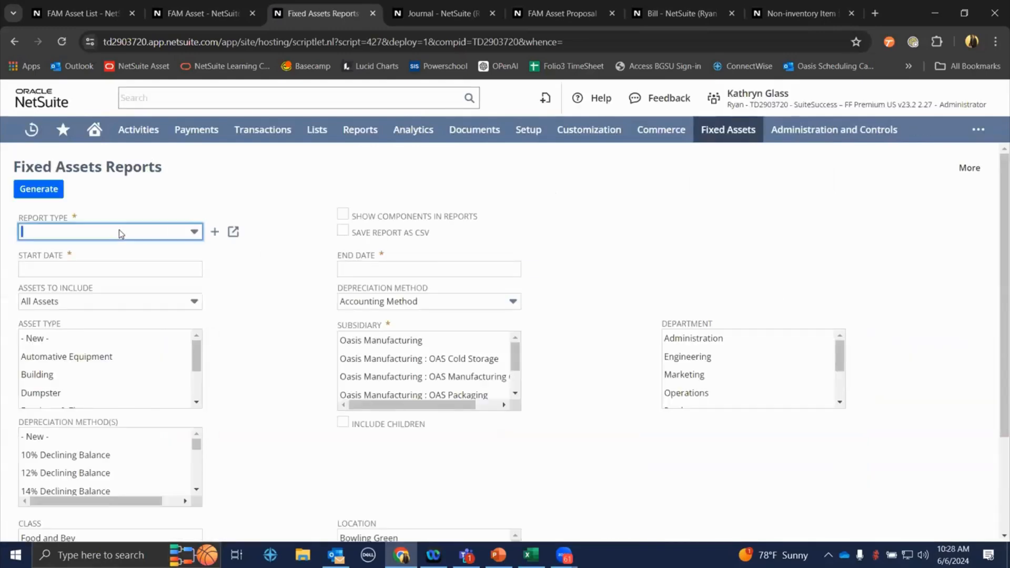
pyautogui.click(121, 234)
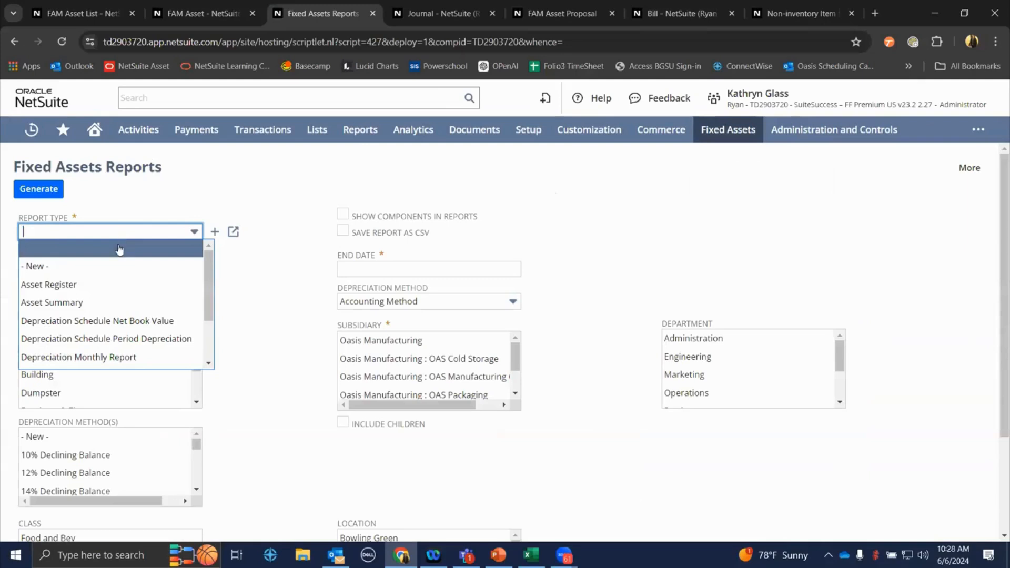
pyautogui.click(113, 321)
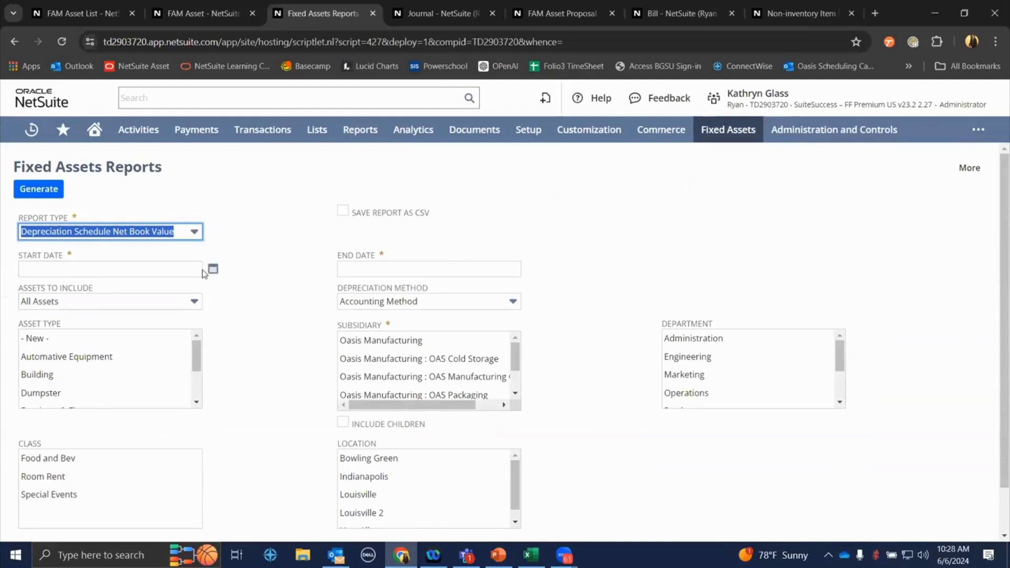
# - Set the report's start date to 6/7/2024 and its end date to 6/27/2024
pyautogui.click(213, 269)
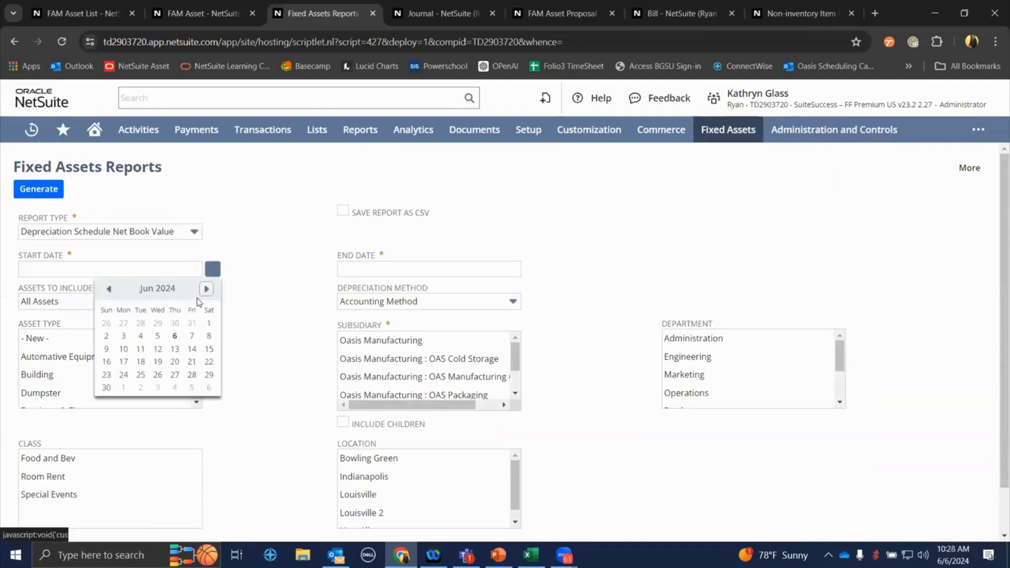
pyautogui.click(191, 335)
pyautogui.click(507, 271)
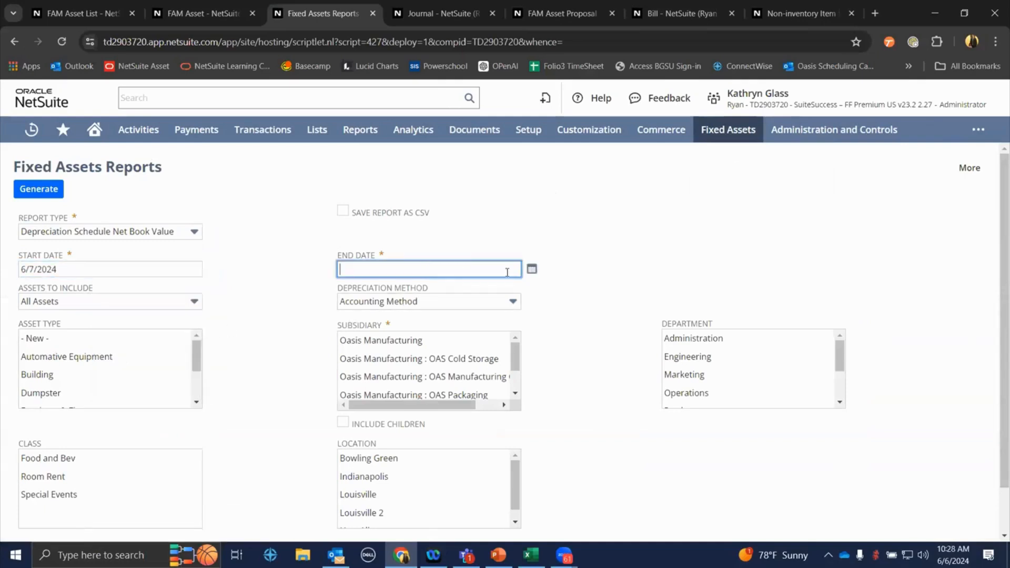
pyautogui.click(532, 269)
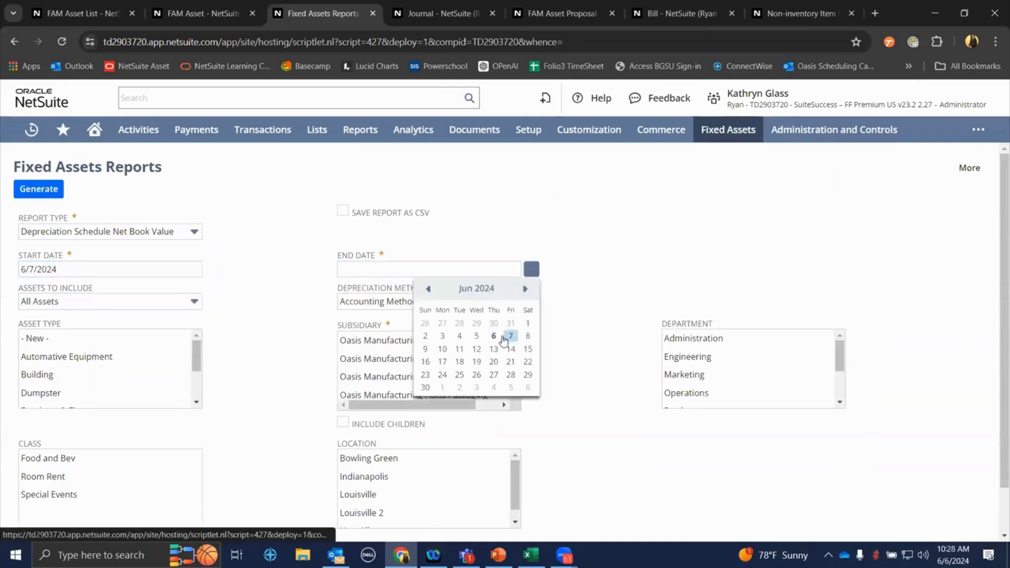
pyautogui.click(493, 375)
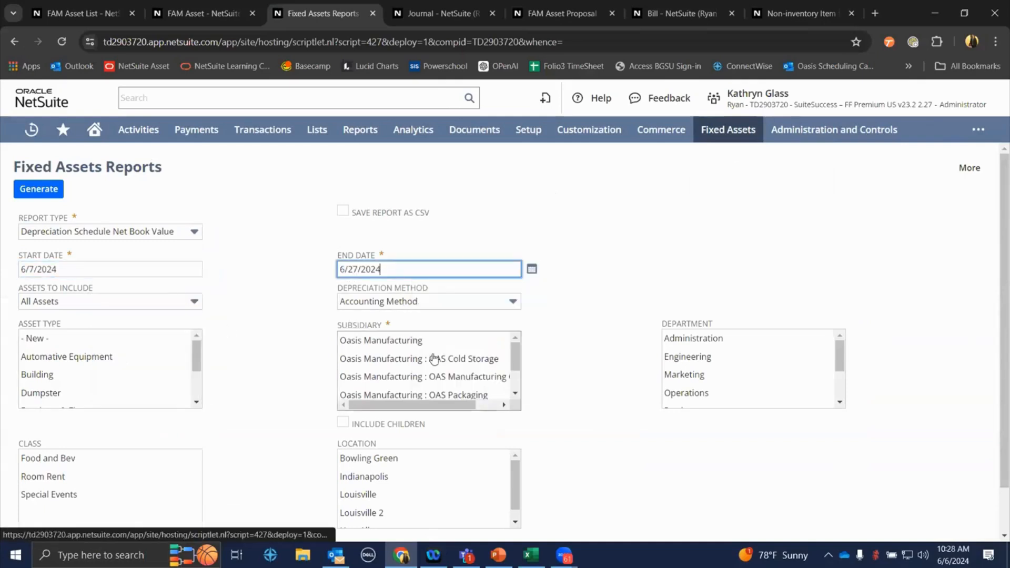
# - Keep all assets included, select the Oasis Manufacturing subsidiary with its children, and generate the report
pyautogui.click(138, 309)
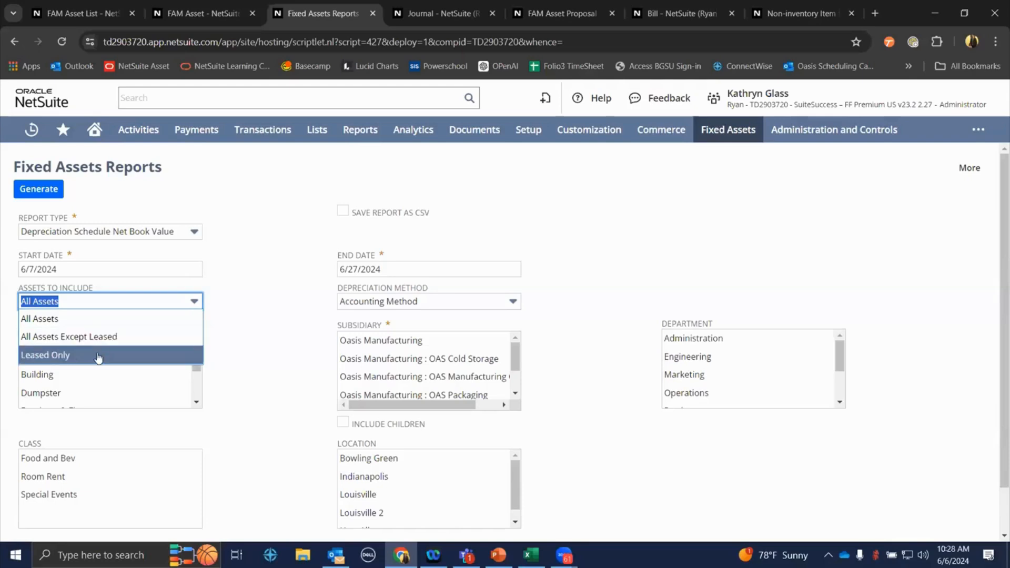
pyautogui.click(240, 327)
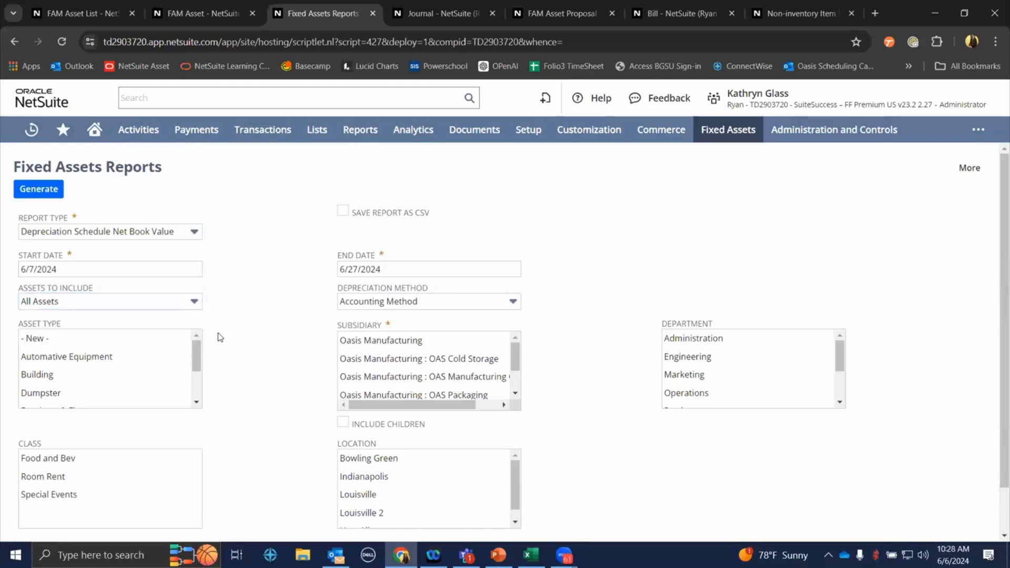
pyautogui.scroll(-1, 285, 393)
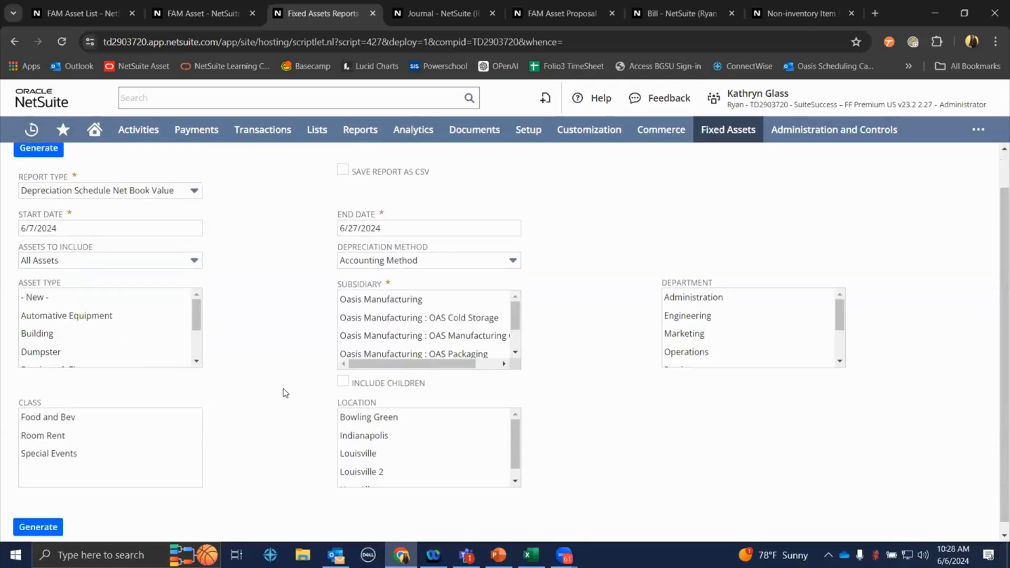
pyautogui.click(371, 289)
pyautogui.click(343, 371)
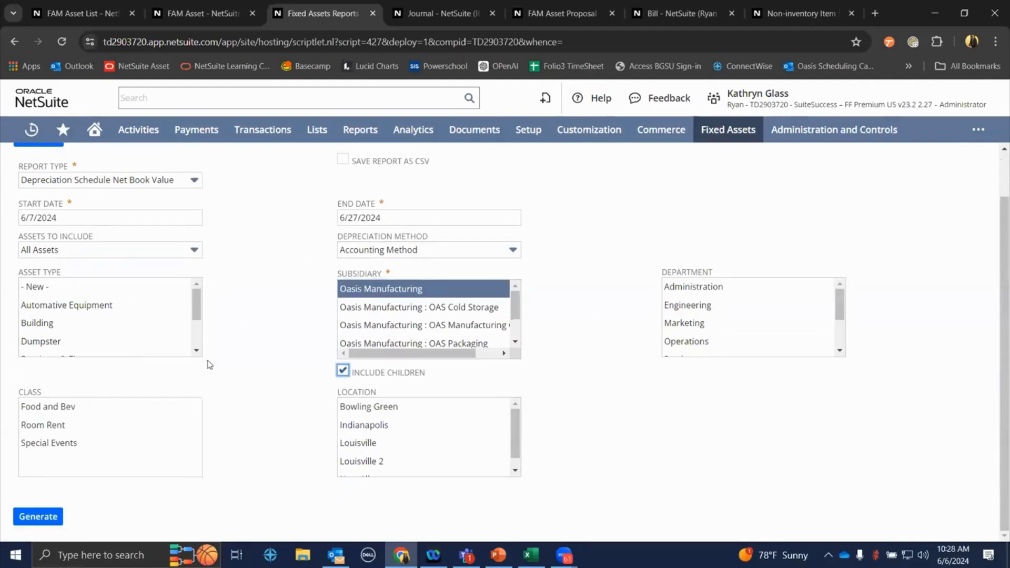
pyautogui.scroll(1, 311, 406)
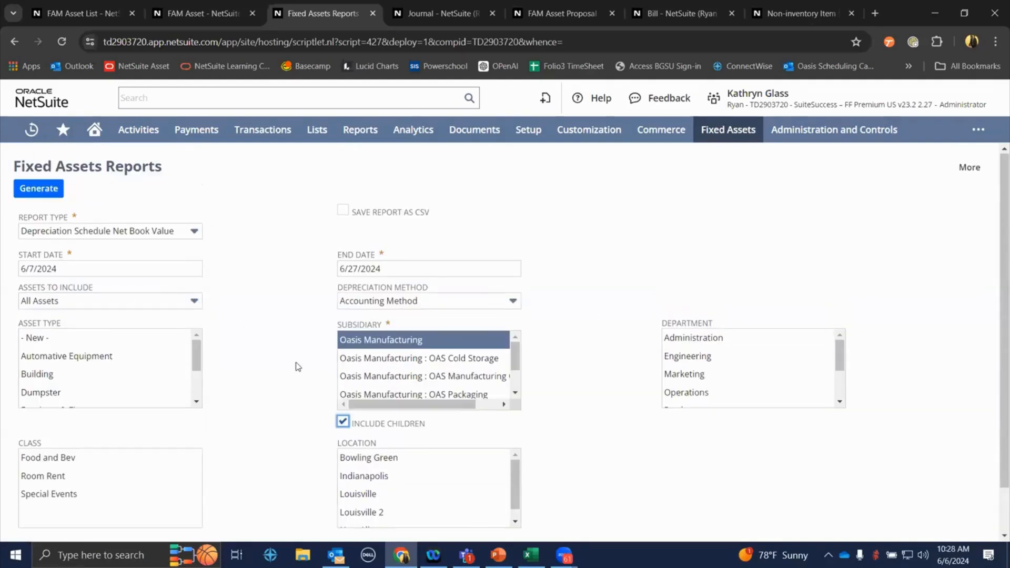
pyautogui.click(41, 195)
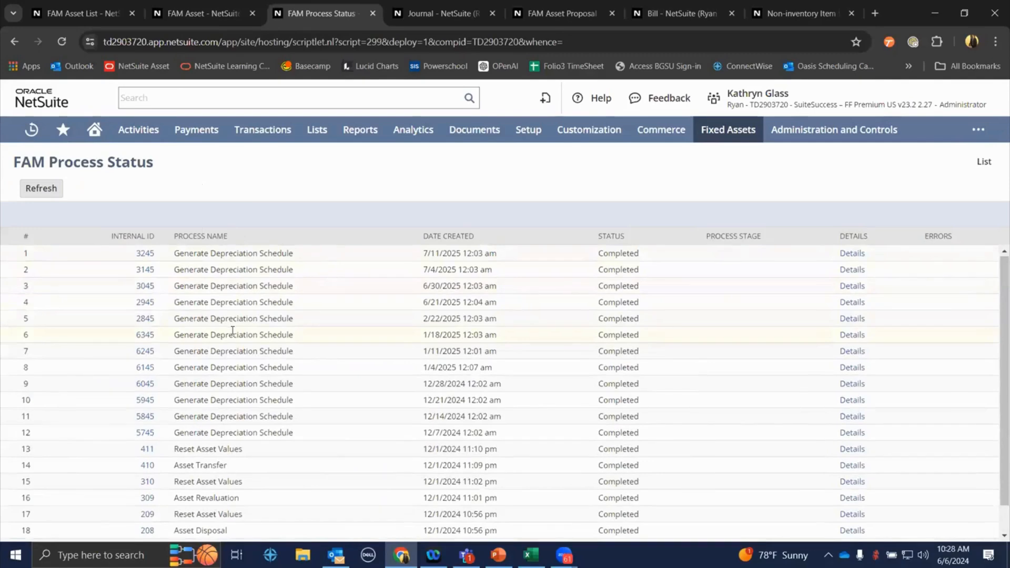
# - Look through the FAM process status list and open the history of generated fixed assets reports
pyautogui.scroll(-1, 226, 332)
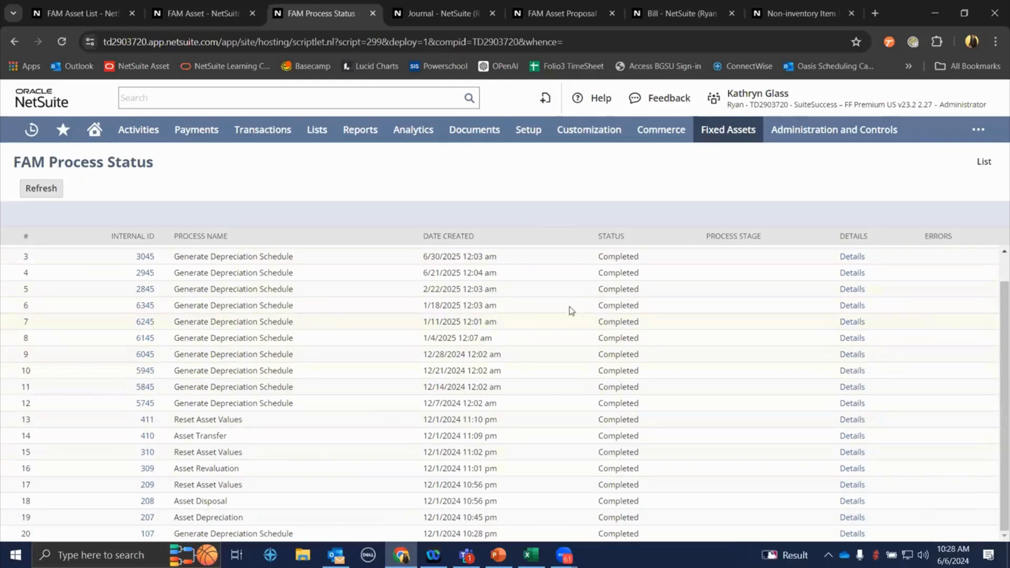
pyautogui.moveTo(740, 140)
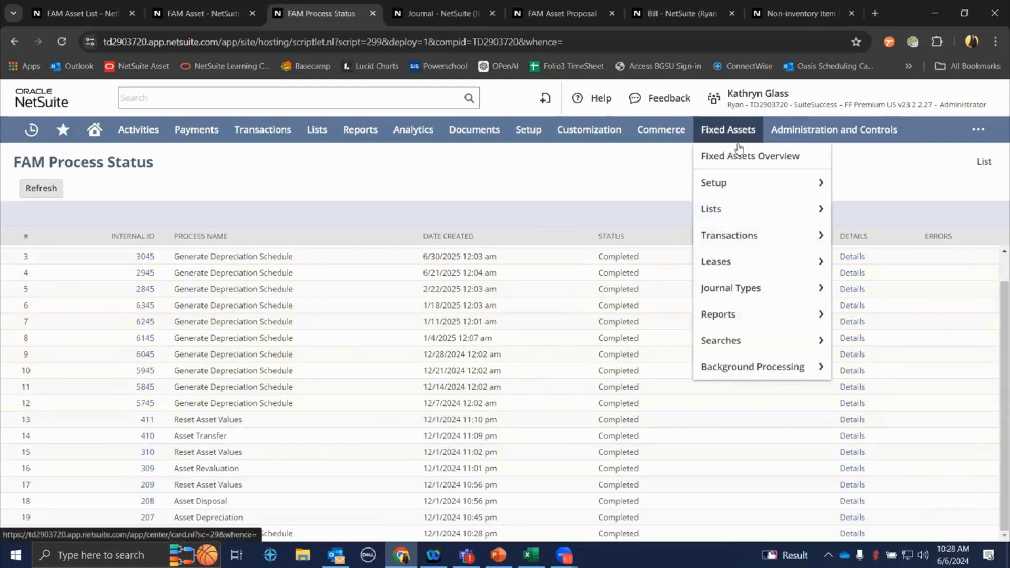
pyautogui.moveTo(745, 319)
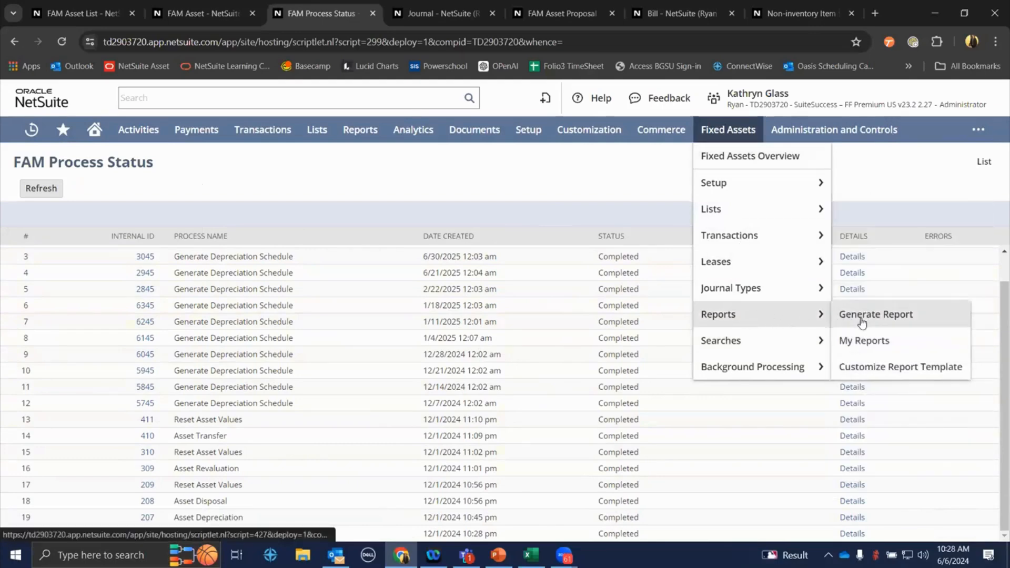
pyautogui.click(862, 340)
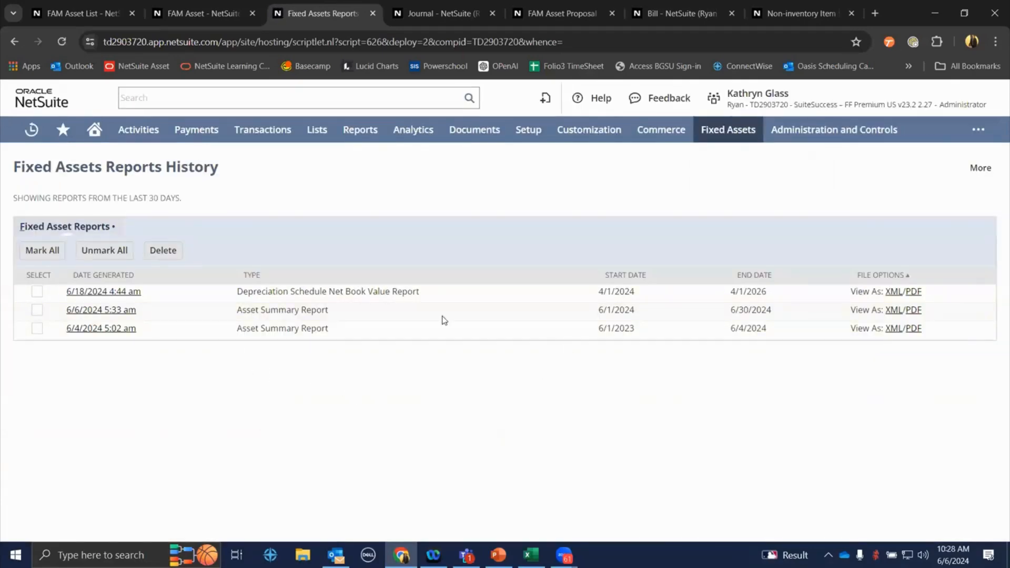
pyautogui.moveTo(116, 199); pyautogui.dragTo(180, 199)
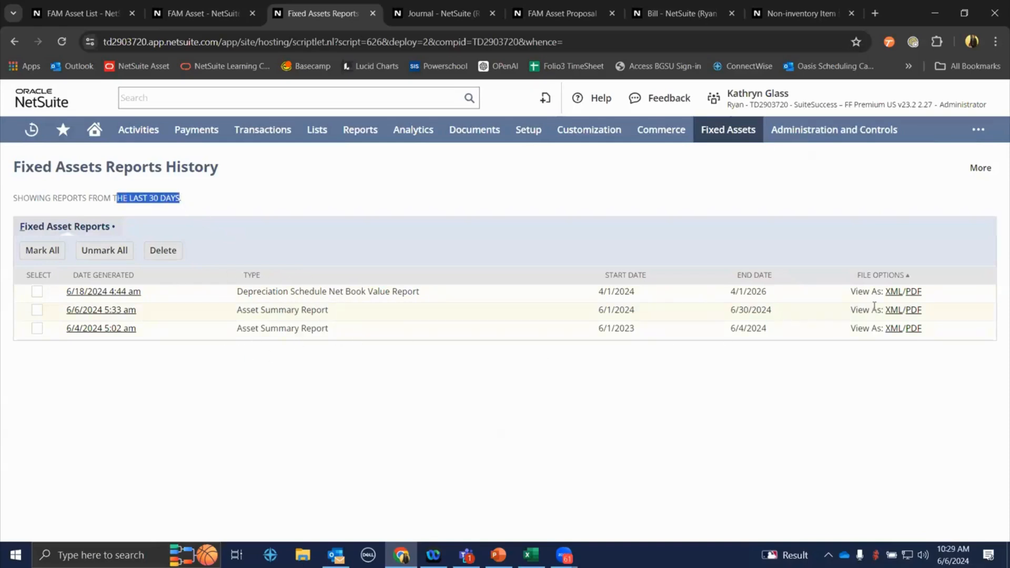
# - Open the PDF version of the Depreciation Schedule Net Book Value Report and examine the monthly values per asset and fiscal year
pyautogui.click(912, 310)
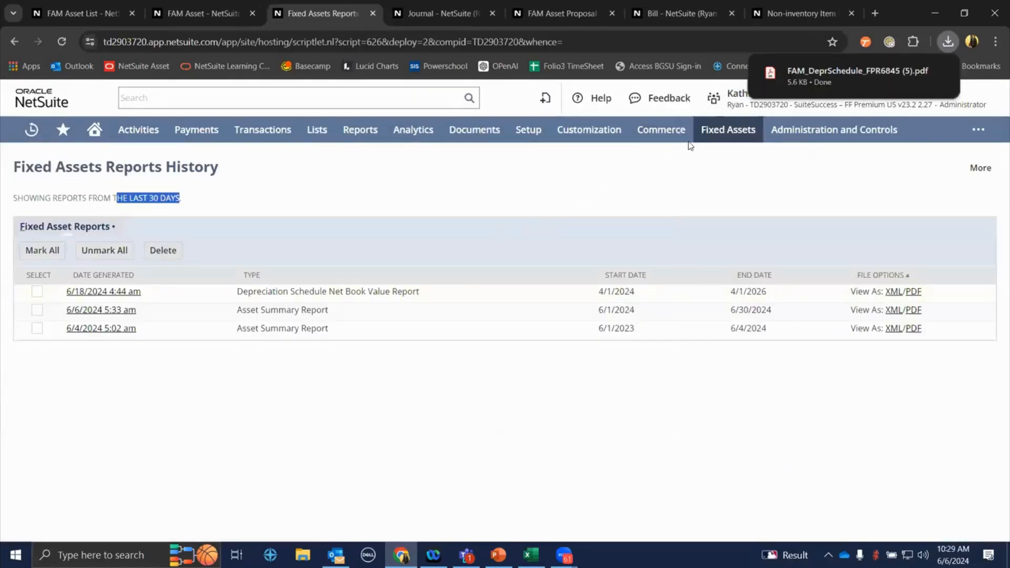
pyautogui.click(834, 68)
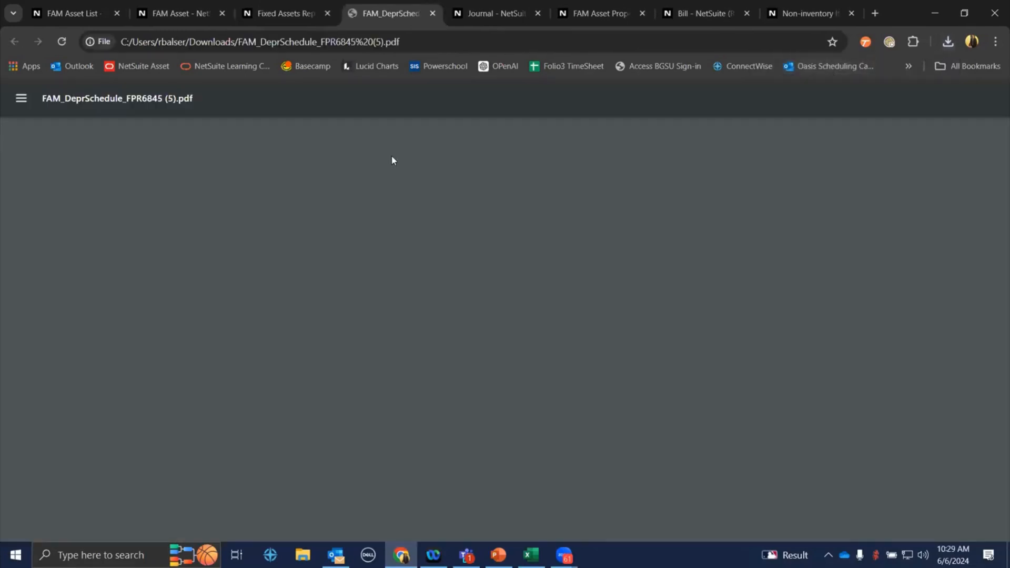
pyautogui.scroll(-3, 320, 286)
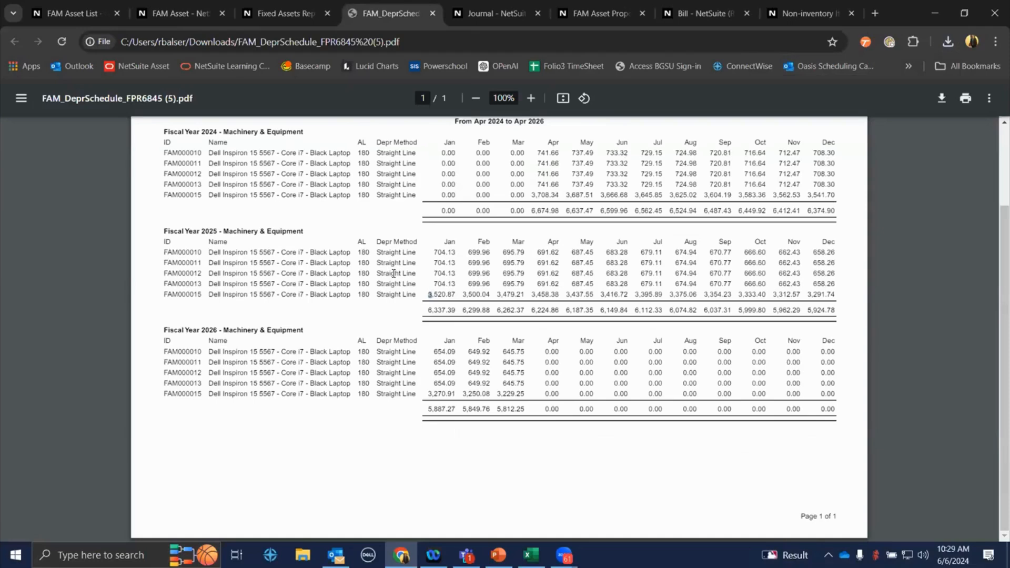
# - Return to the fixed assets reports history and switch to the Fixed Assets flow slide in PowerPoint
pyautogui.click(291, 8)
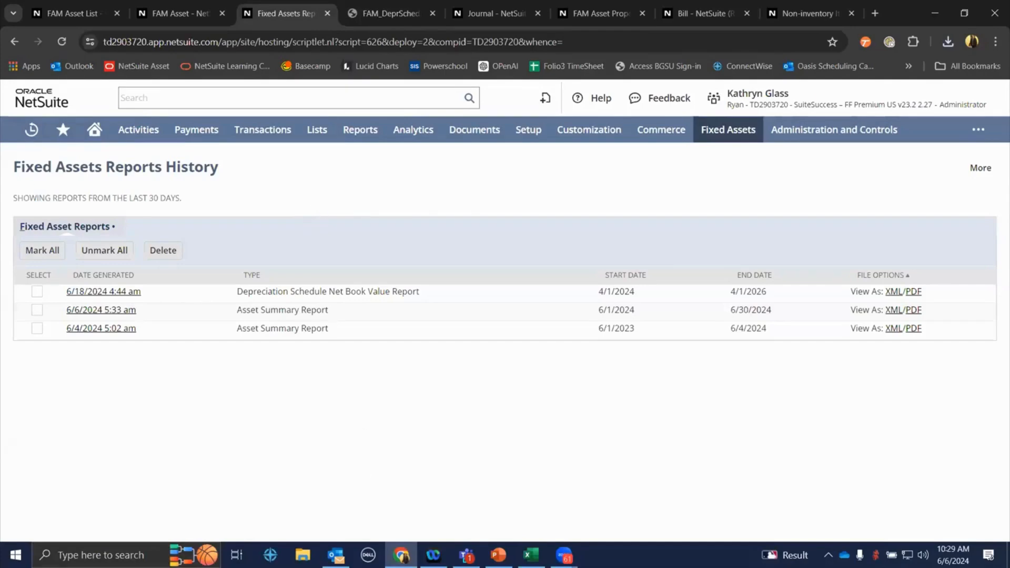
pyautogui.click(498, 555)
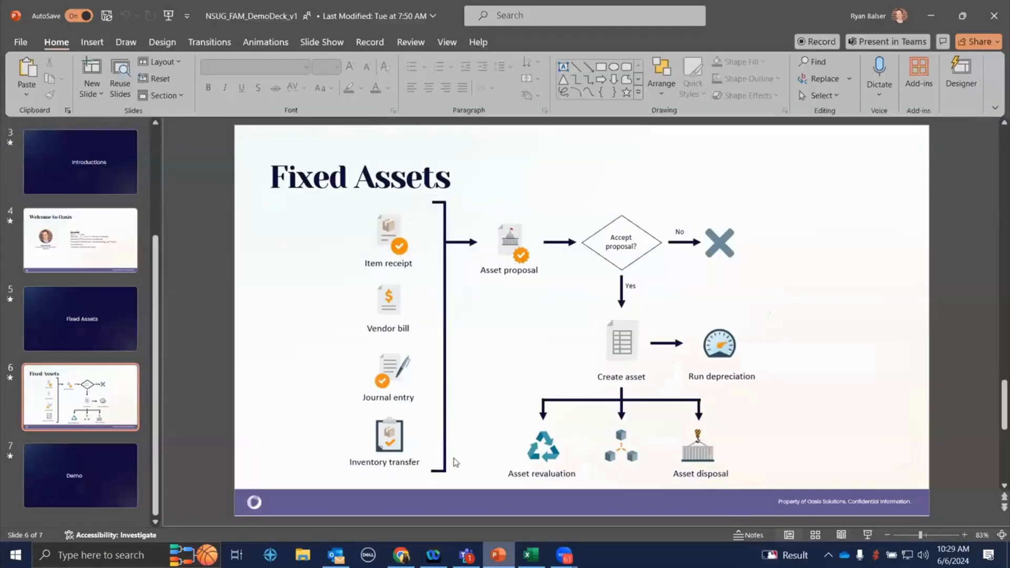